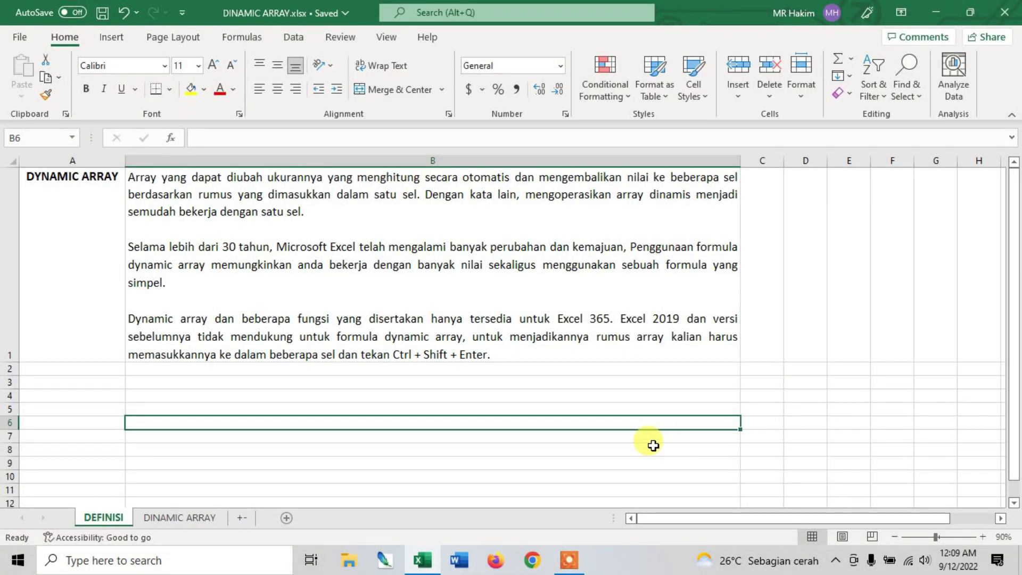
# - Leave the DEFINISI sheet and open the DINAMIC ARRAY sheet with the two photocopy price tables
pyautogui.click(69, 214)
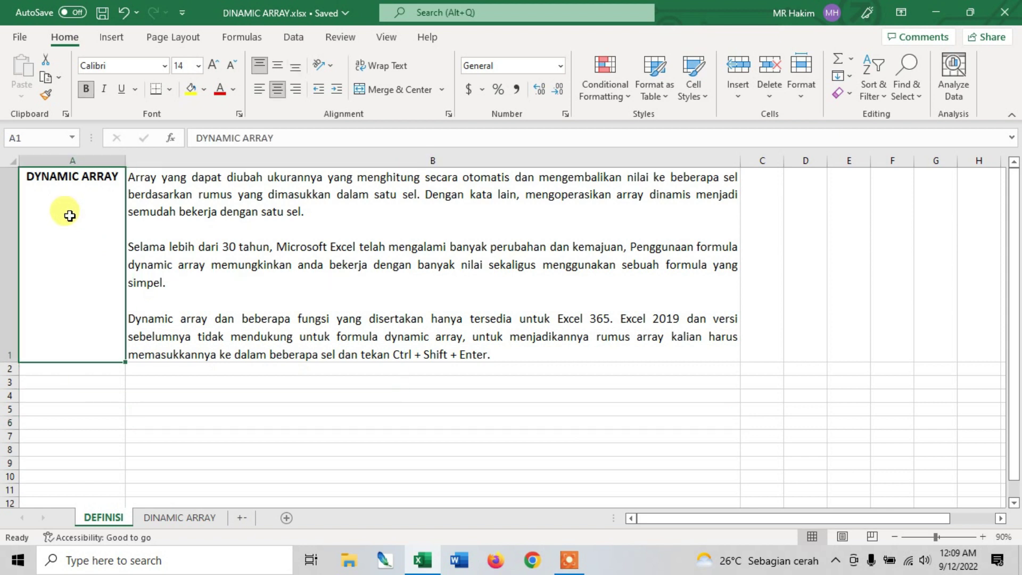
pyautogui.click(234, 411)
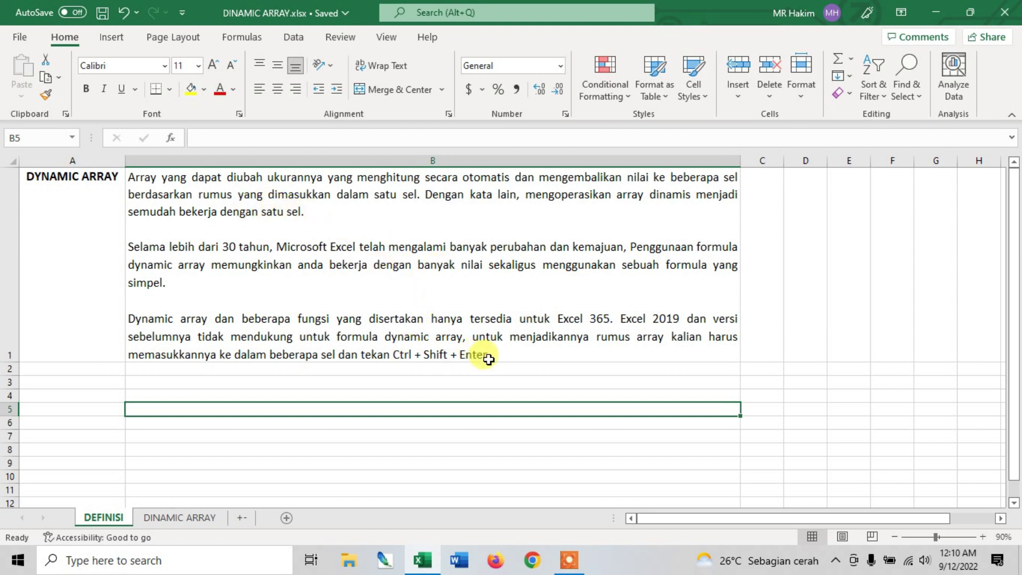
pyautogui.click(508, 382)
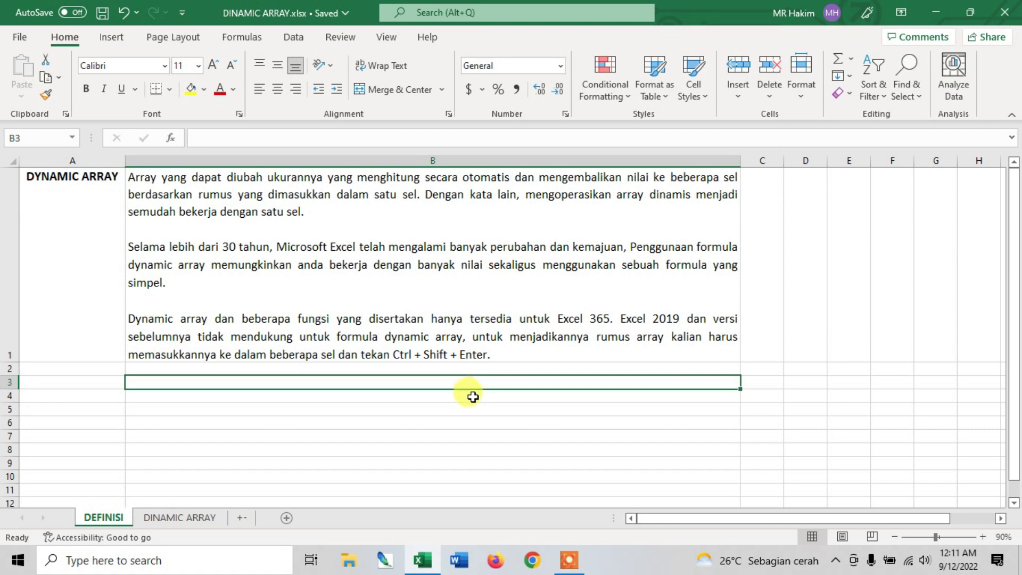
pyautogui.click(159, 519)
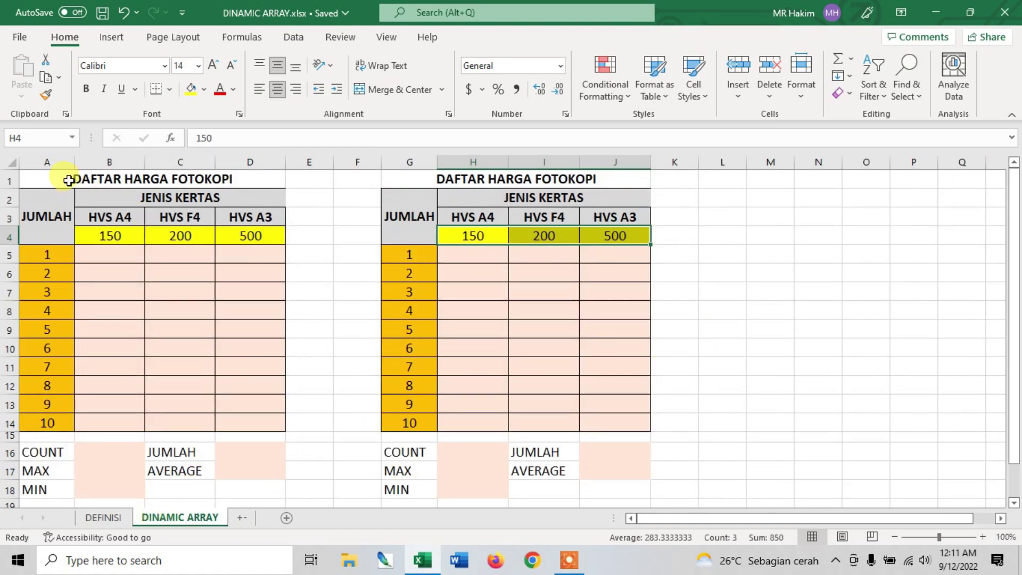
pyautogui.moveTo(57, 177)
pyautogui.mouseDown()
pyautogui.moveTo(175, 198)
pyautogui.moveTo(245, 490)
pyautogui.mouseUp()
pyautogui.click(402, 182)
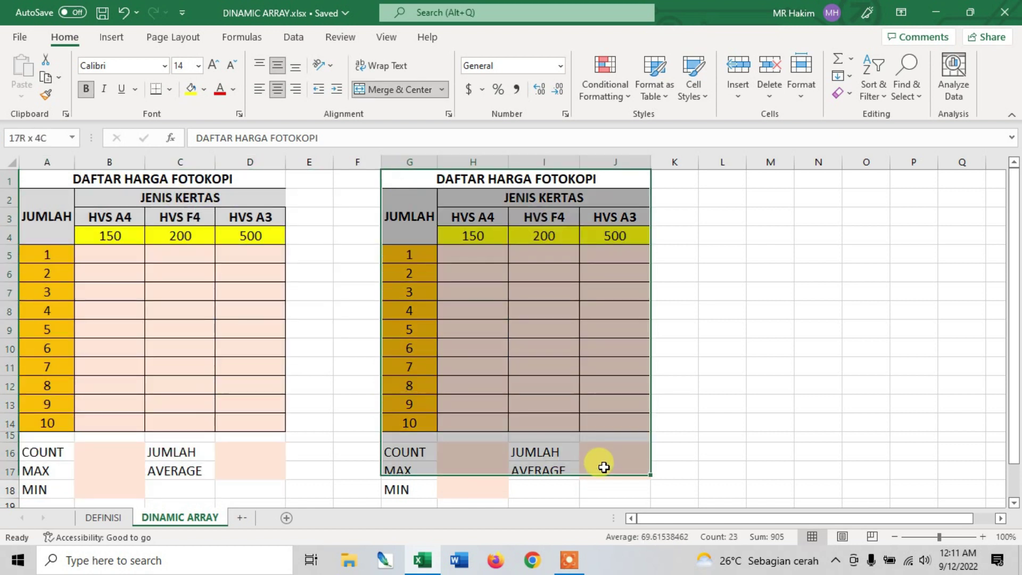
pyautogui.moveTo(402, 181); pyautogui.dragTo(600, 487)
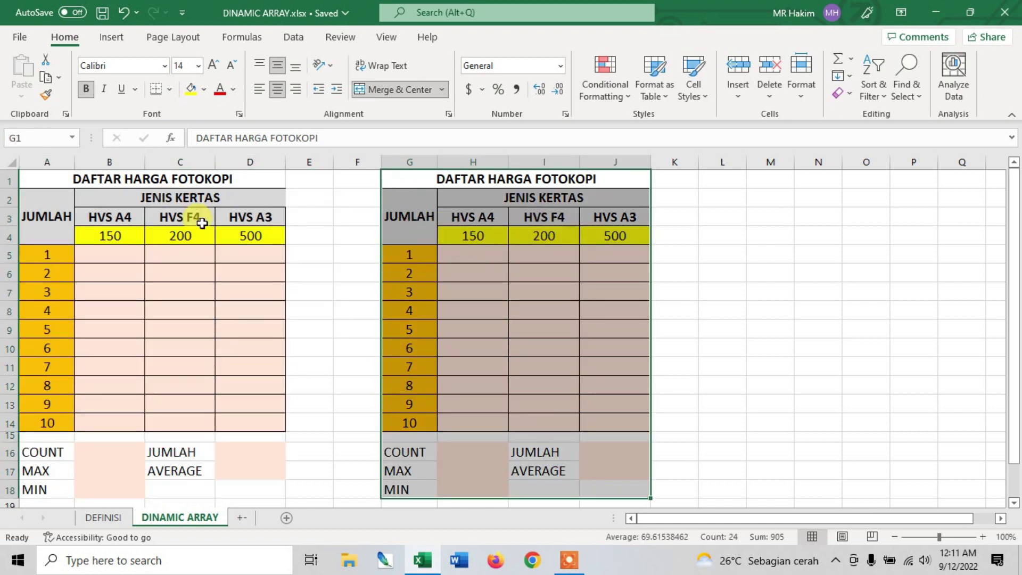
pyautogui.click(202, 223)
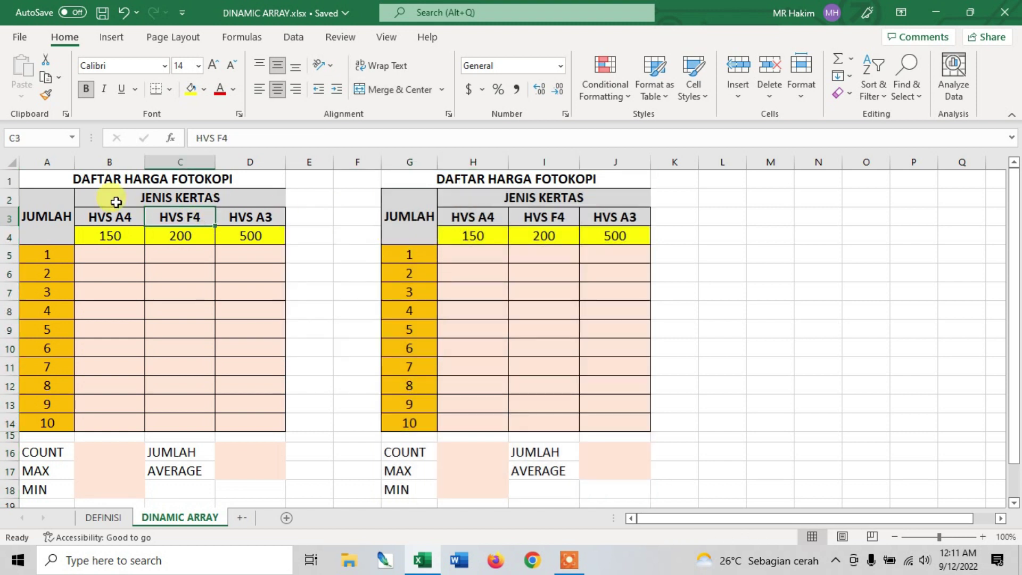
pyautogui.click(54, 180)
pyautogui.moveTo(55, 180); pyautogui.dragTo(75, 489)
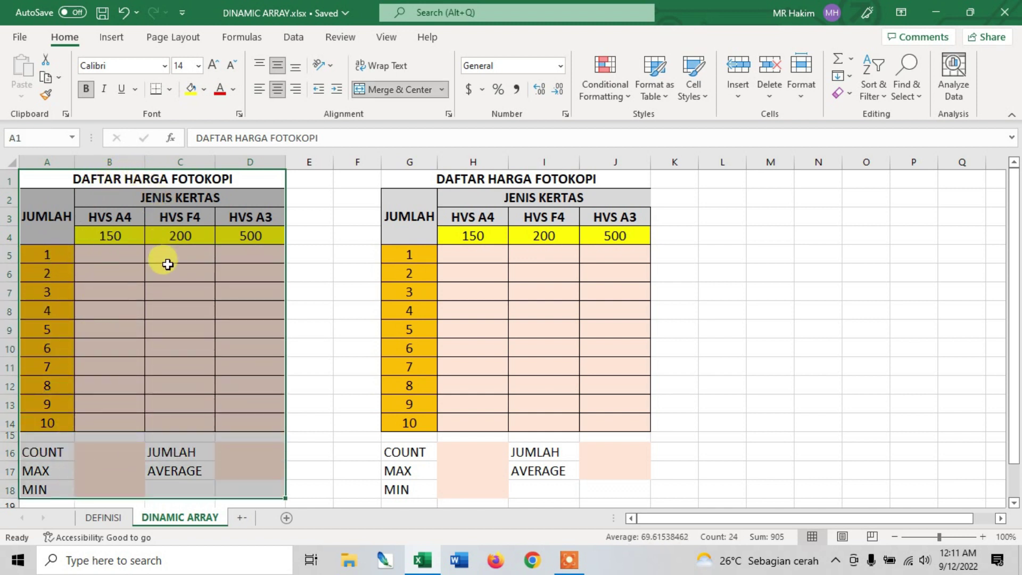
pyautogui.moveTo(429, 181); pyautogui.dragTo(579, 486)
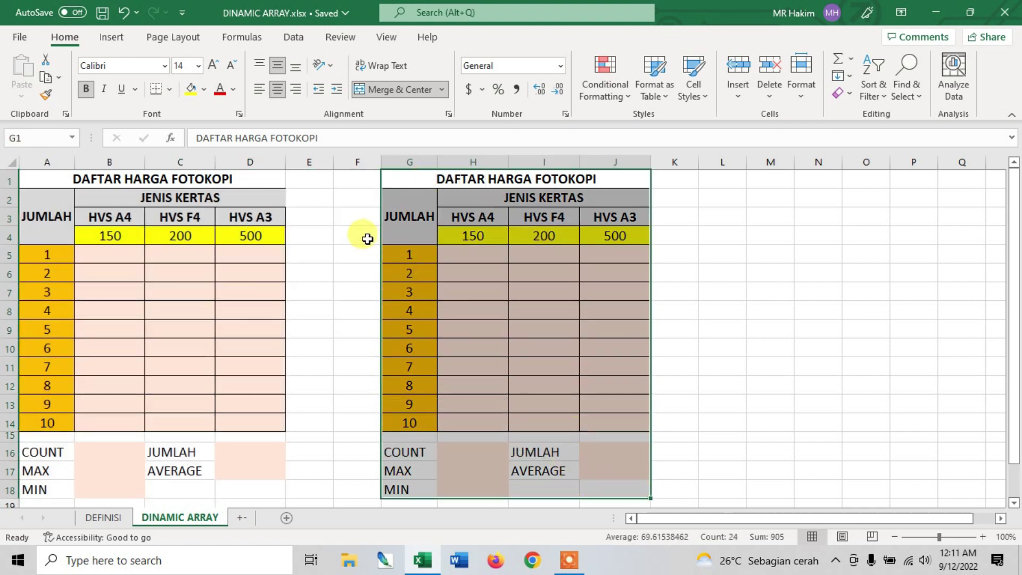
pyautogui.click(748, 247)
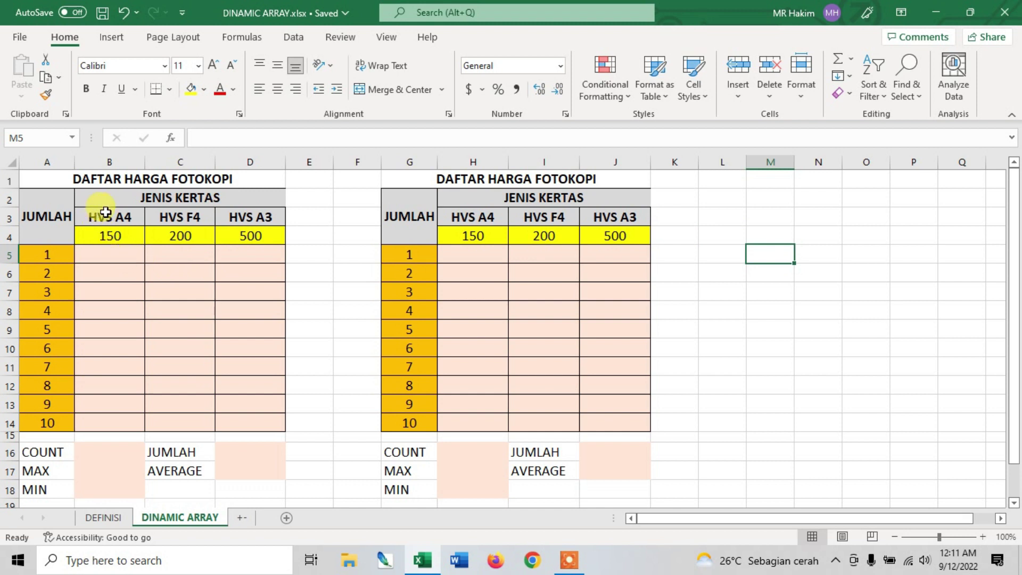
pyautogui.moveTo(100, 215); pyautogui.dragTo(245, 219)
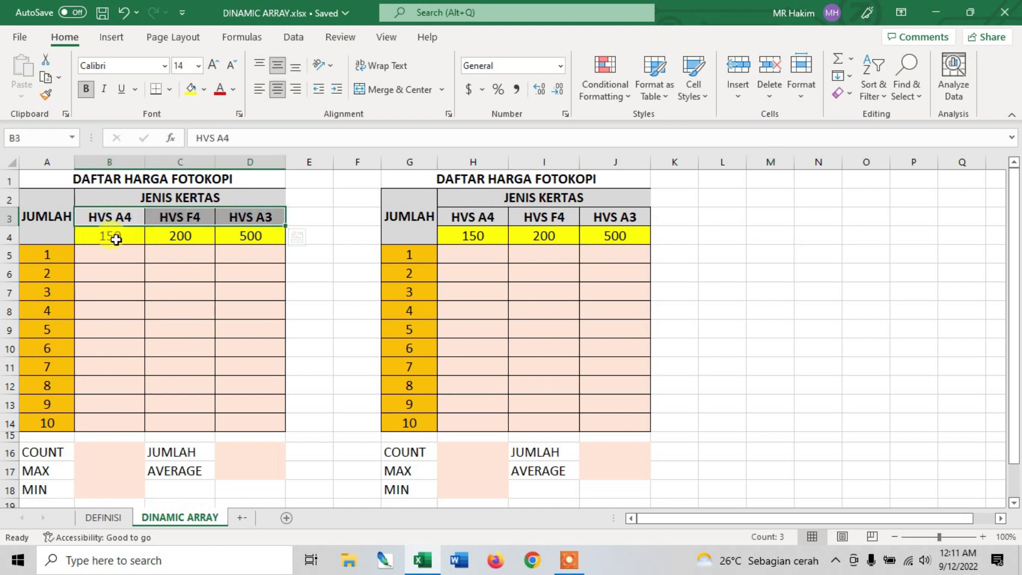
pyautogui.click(108, 236)
pyautogui.click(176, 236)
pyautogui.click(244, 235)
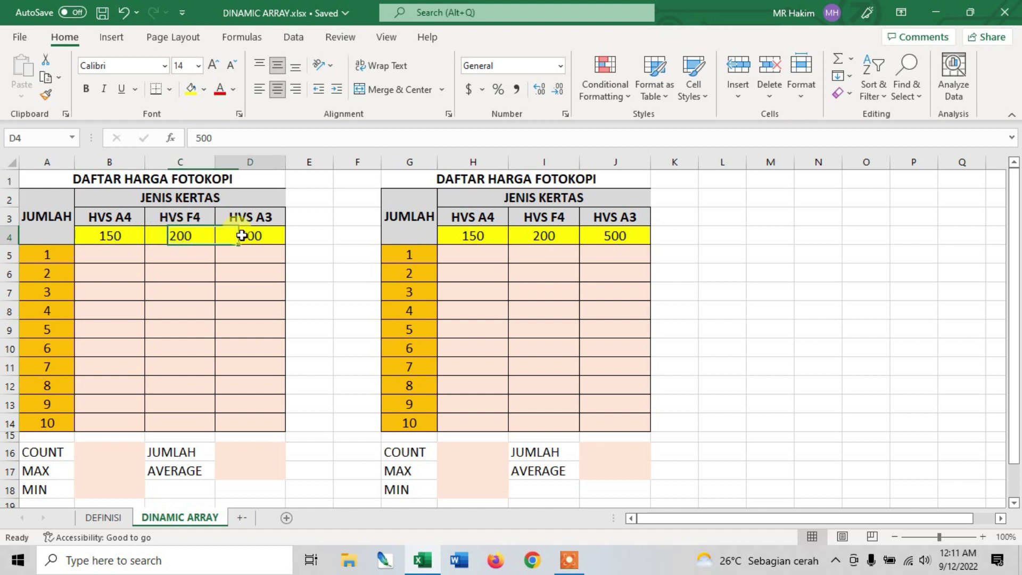
pyautogui.click(54, 228)
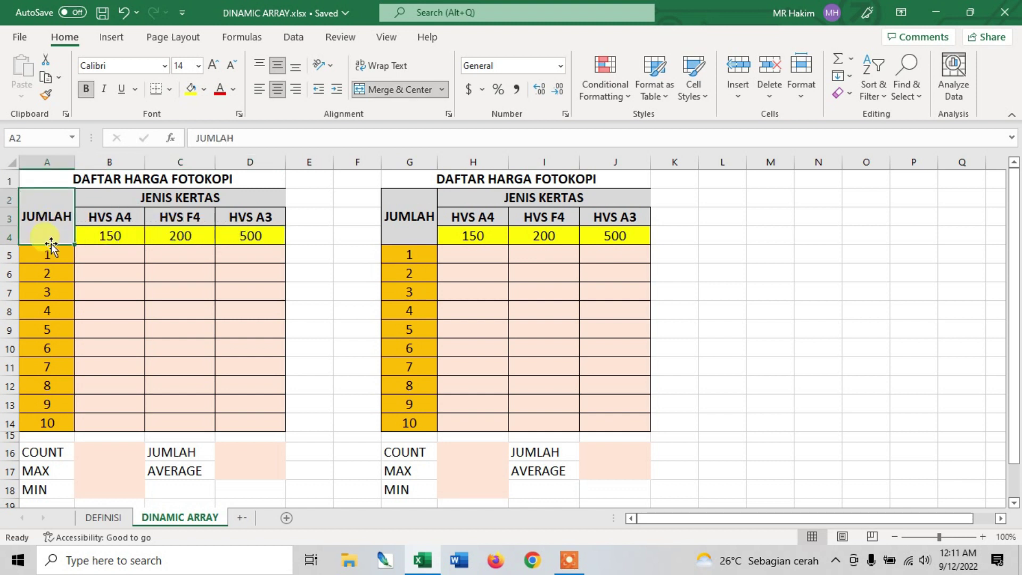
pyautogui.click(50, 253)
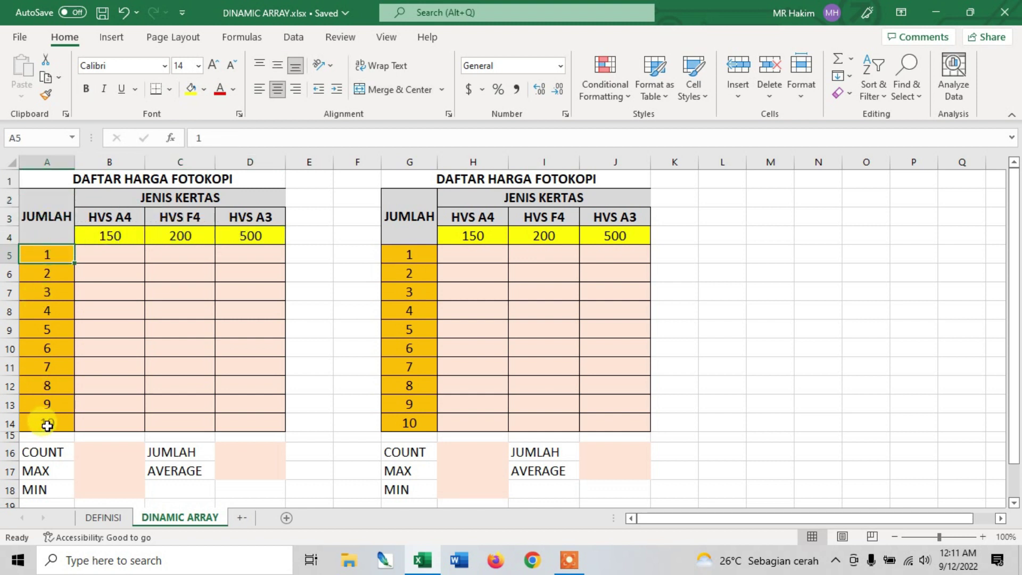
pyautogui.click(114, 257)
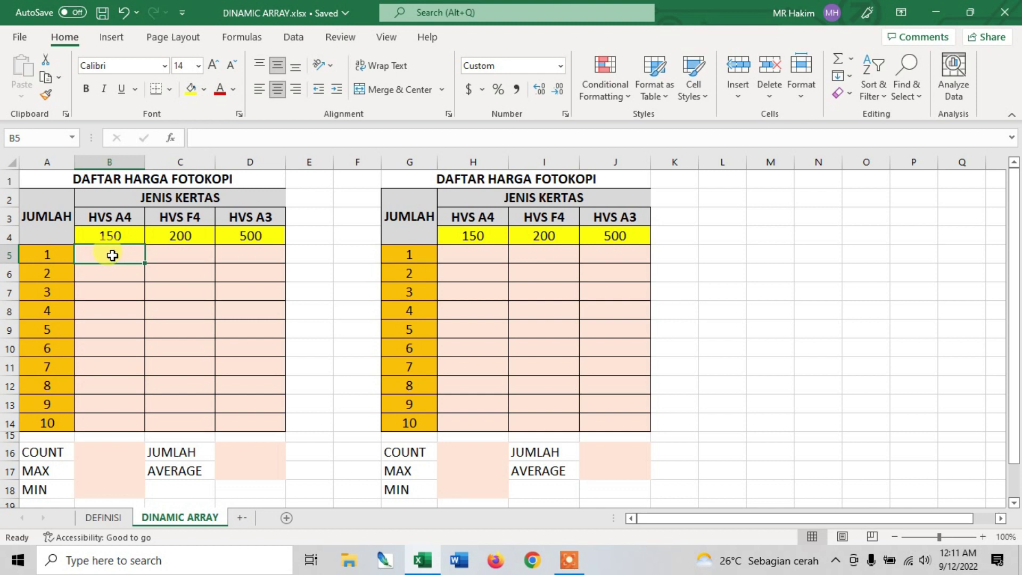
# - Enter =A5*B4 in B5 to show 150, then start making B4 absolute with F4
pyautogui.write('=')
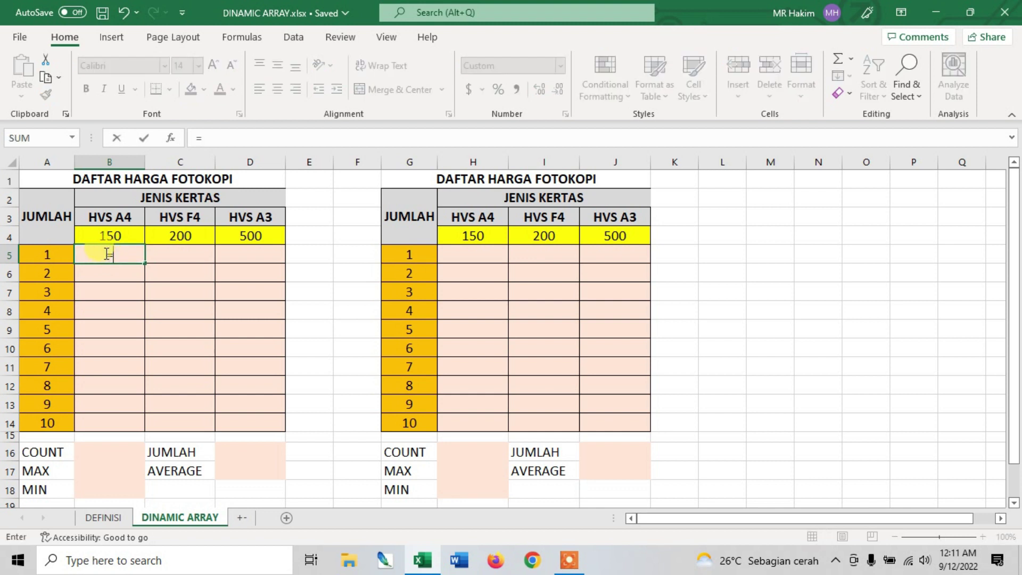
pyautogui.click(59, 257)
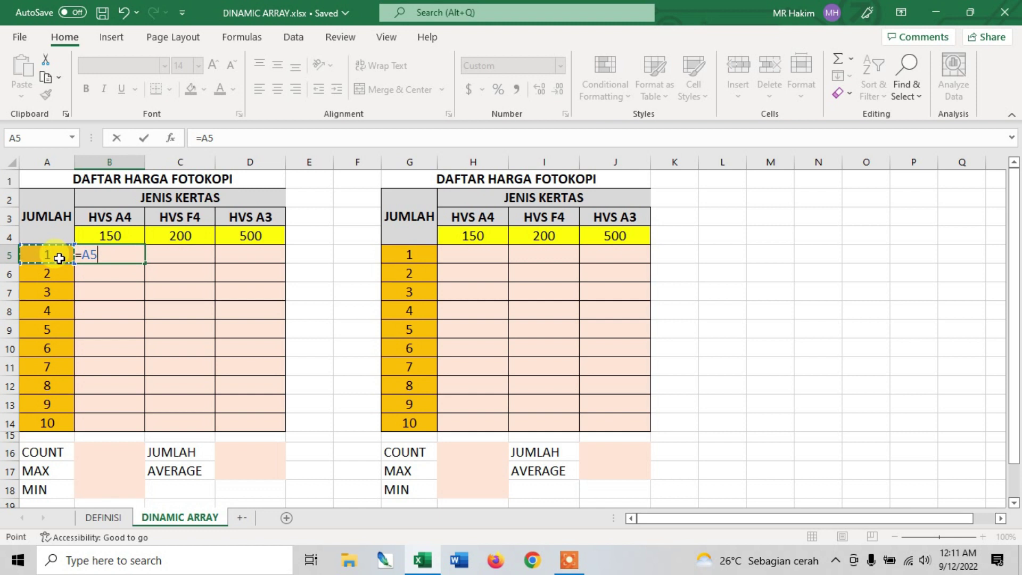
pyautogui.write('*')
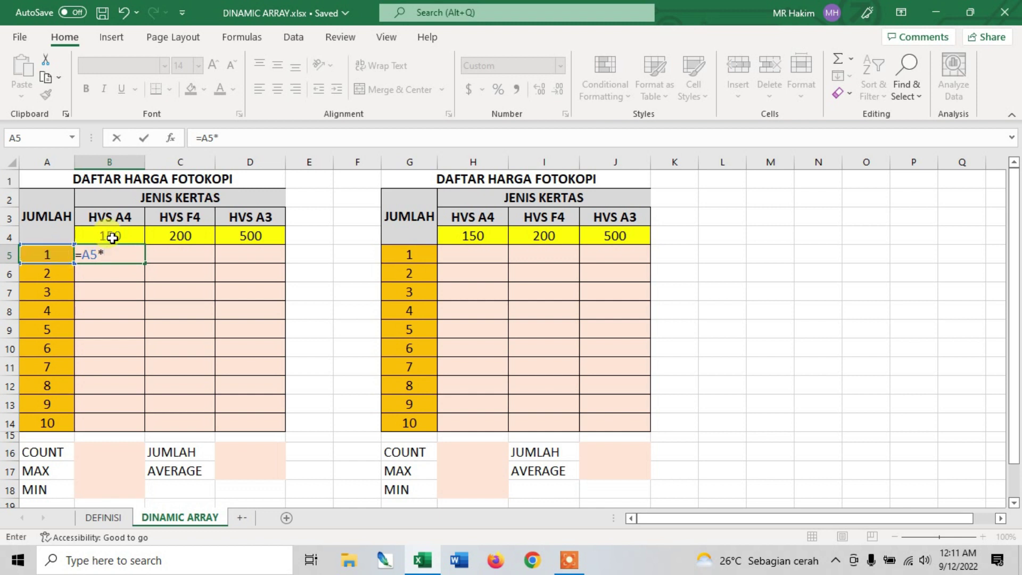
pyautogui.click(113, 238)
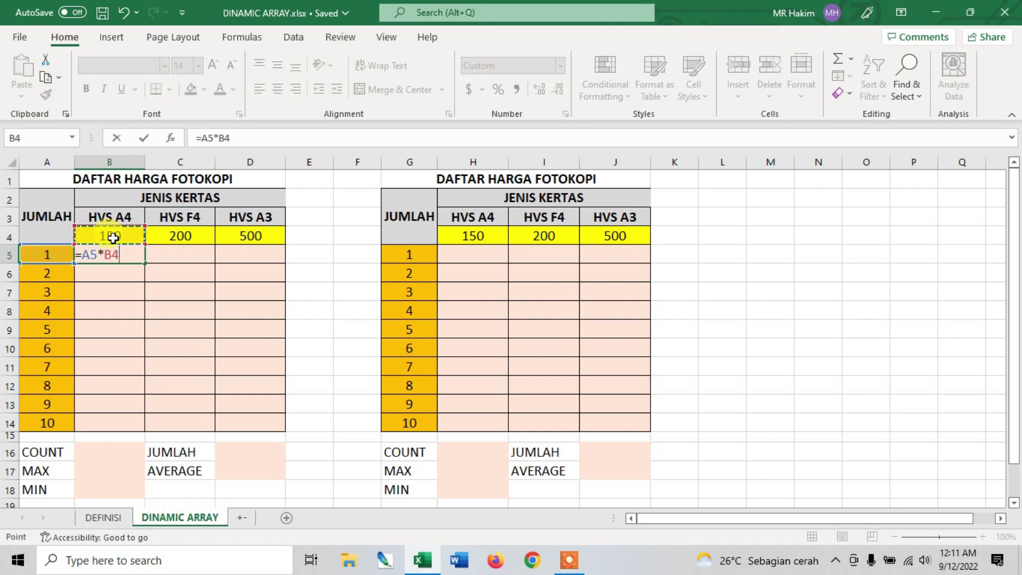
pyautogui.press('Return')
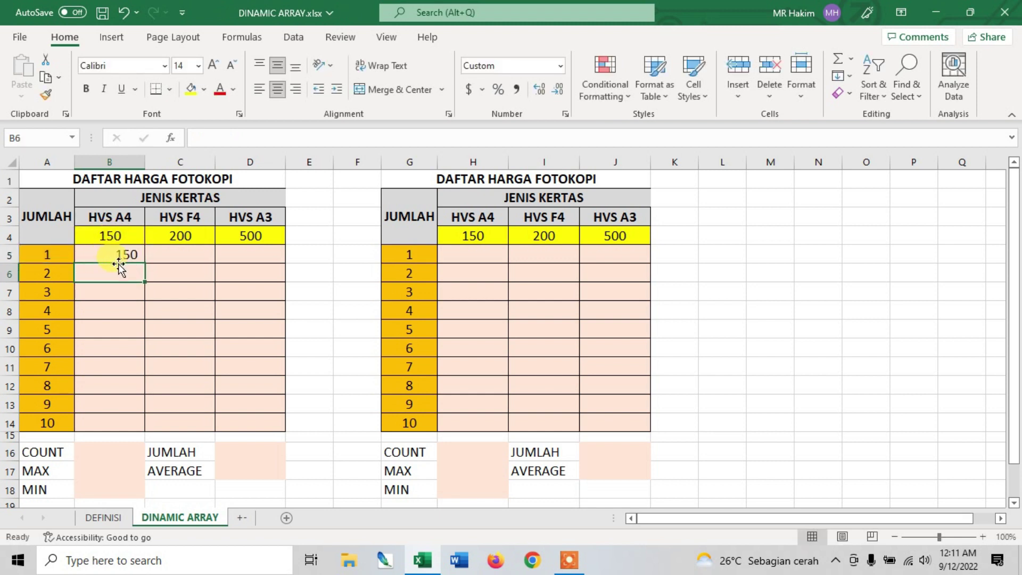
pyautogui.click(110, 256)
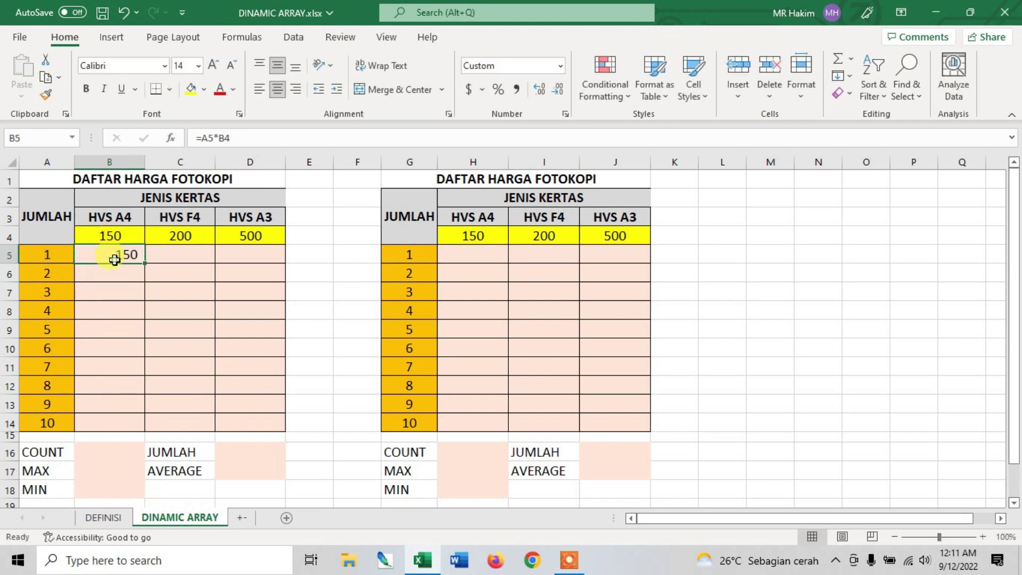
pyautogui.click(221, 139)
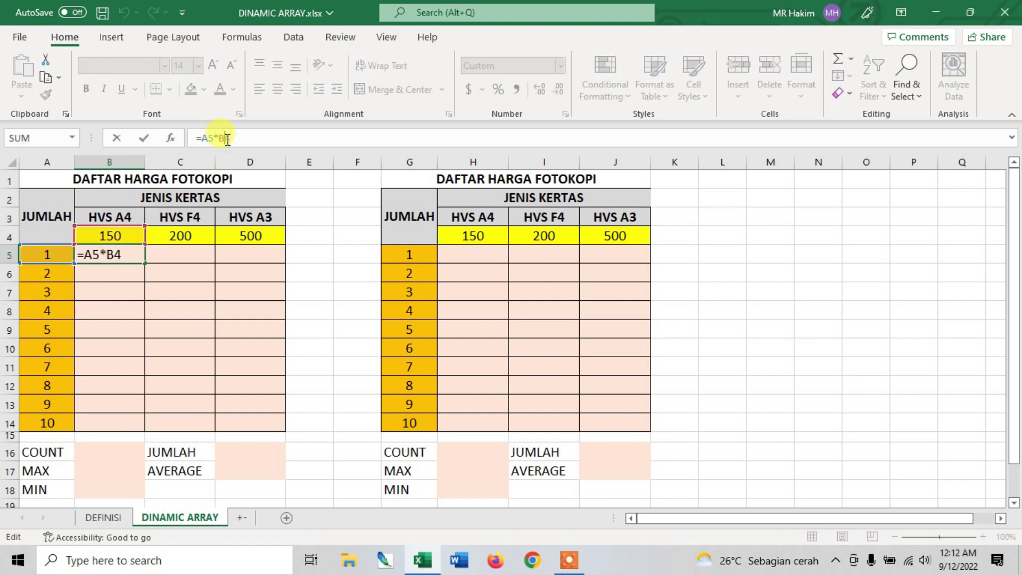
pyautogui.press('F4')
# - Fill B5's formula down the column, then clear the incorrect results in B6:B14
pyautogui.press('Return')
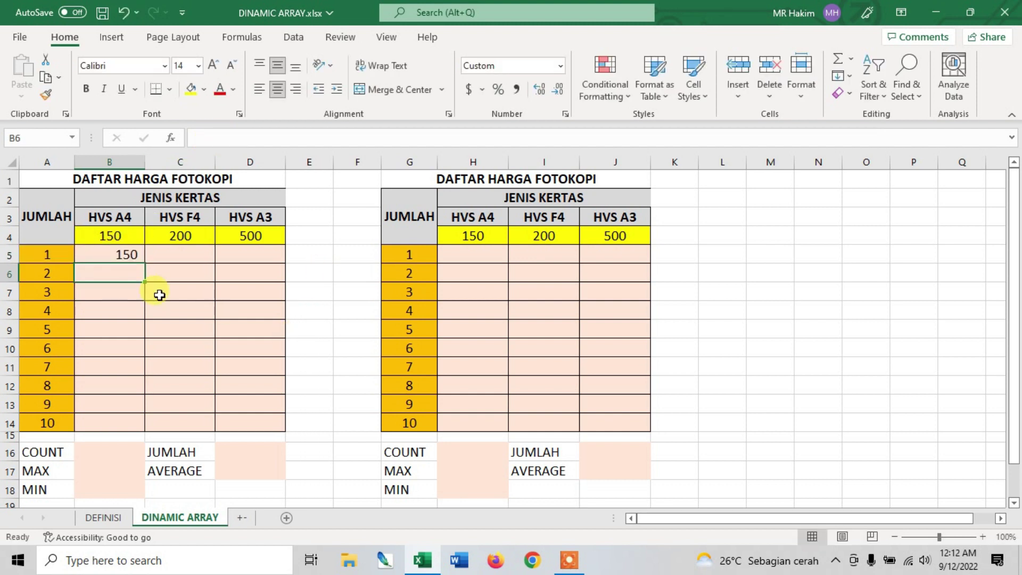
pyautogui.click(134, 257)
pyautogui.doubleClick(145, 265)
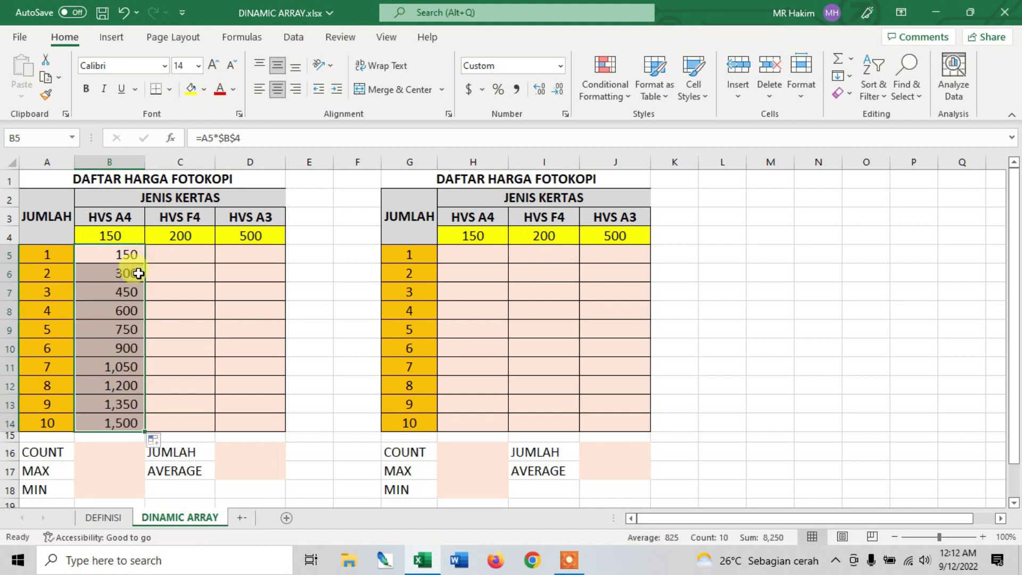
pyautogui.click(133, 275)
pyautogui.moveTo(133, 276); pyautogui.dragTo(123, 423)
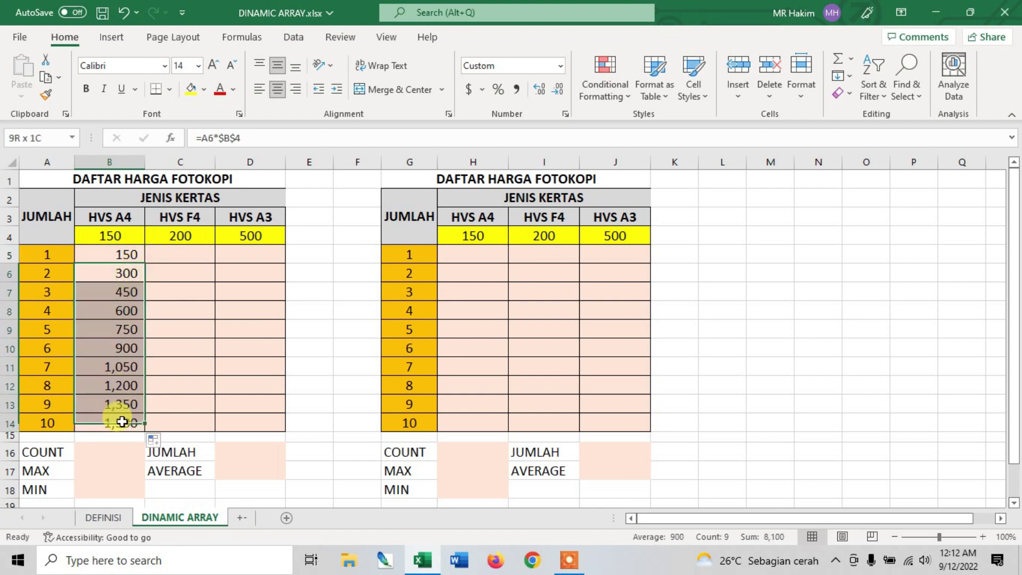
pyautogui.press('Delete')
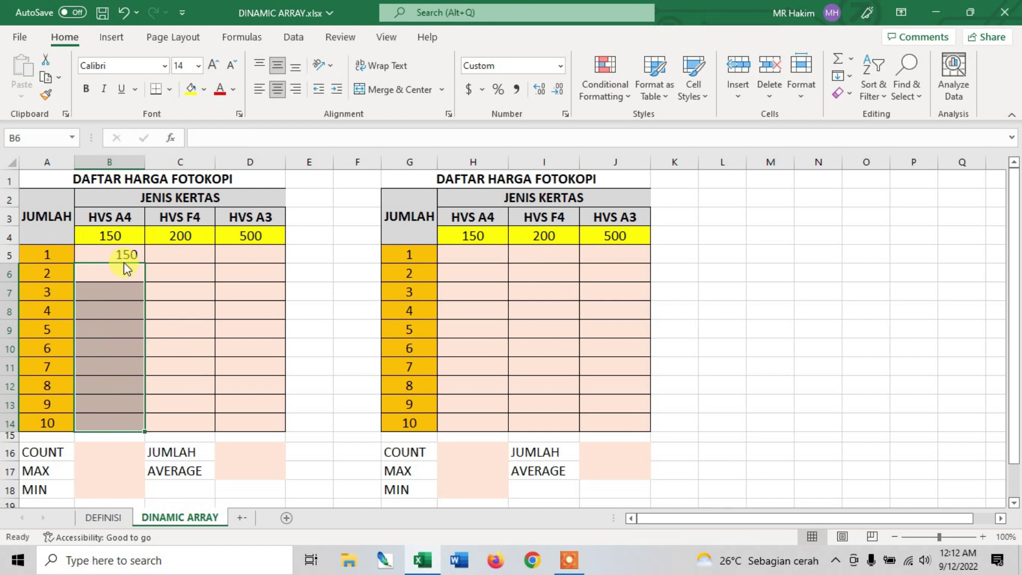
# - Change the B4 anchoring in B5, fill down again, and undo the wrong fill
pyautogui.click(126, 256)
pyautogui.click(230, 137)
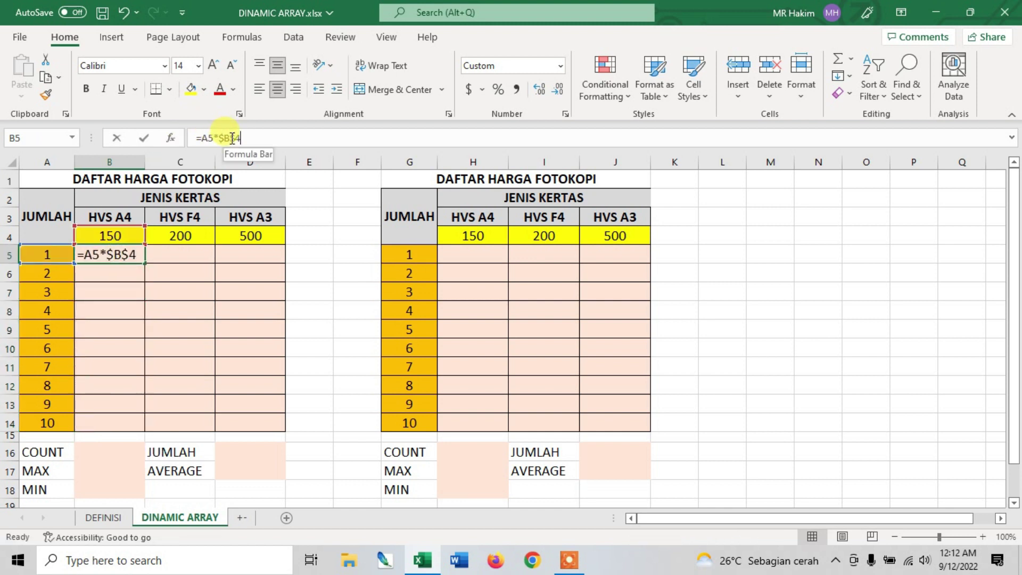
pyautogui.press('F4')
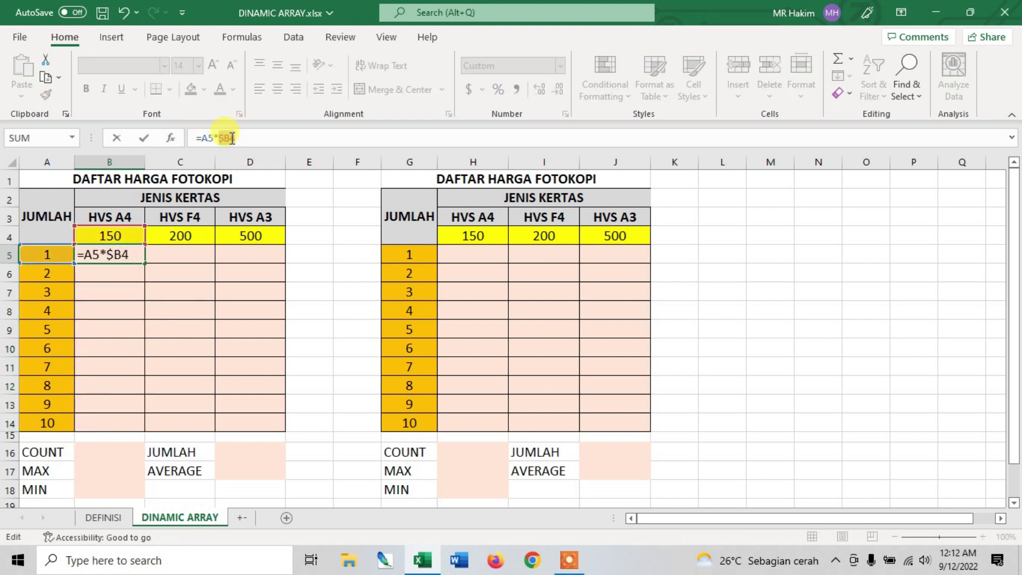
pyautogui.press('Return')
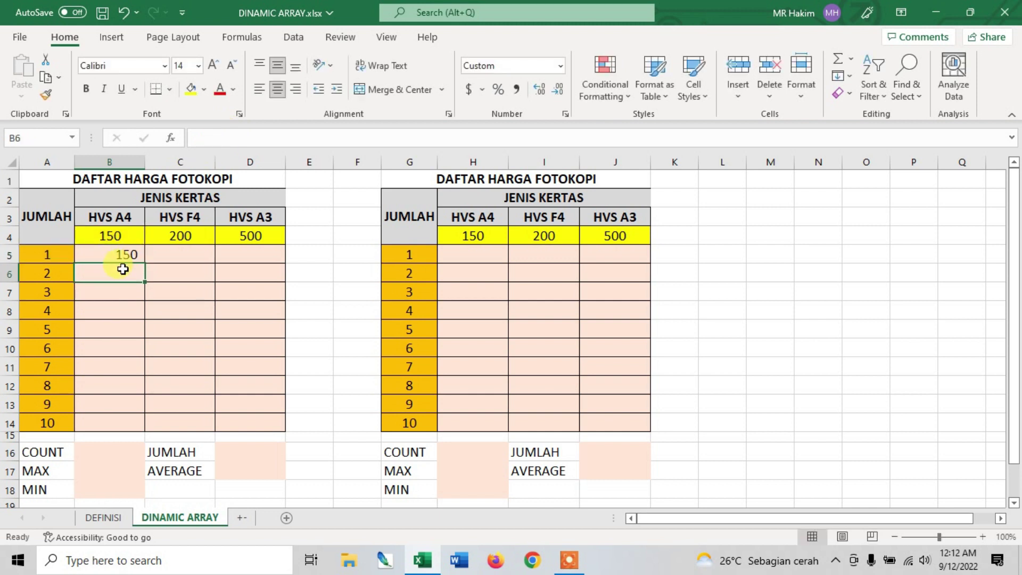
pyautogui.click(126, 258)
pyautogui.doubleClick(145, 263)
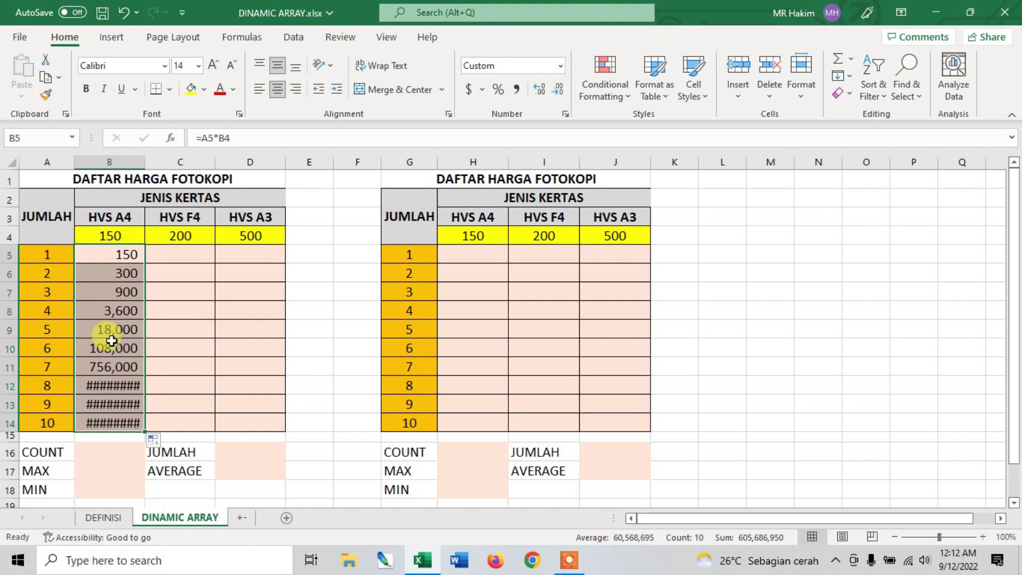
pyautogui.hotkey('ctrl', 'z')
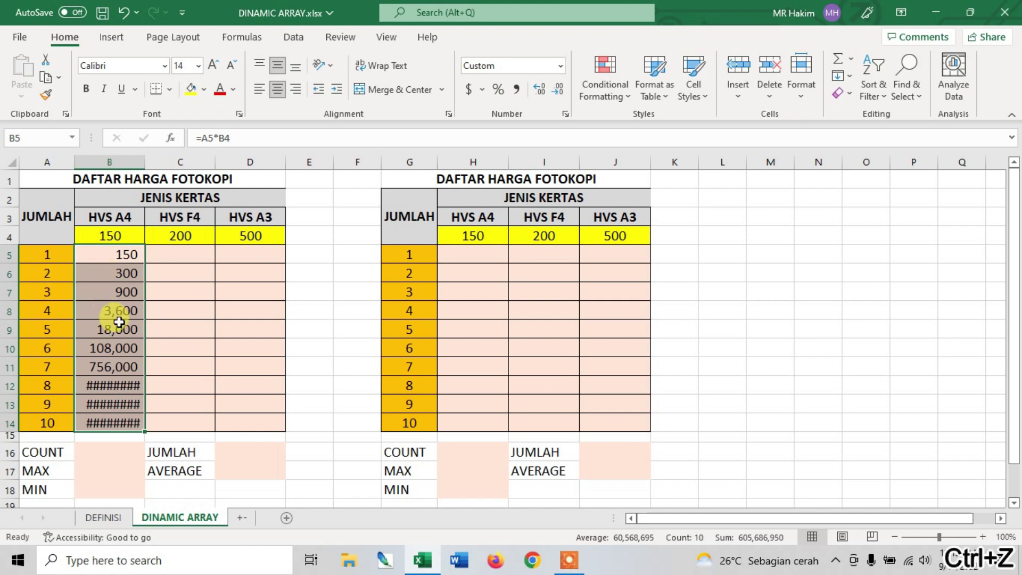
# - Lock B5 to =A5*$B$4 and fill it down to B14, giving 150 to 1,500
pyautogui.click(225, 140)
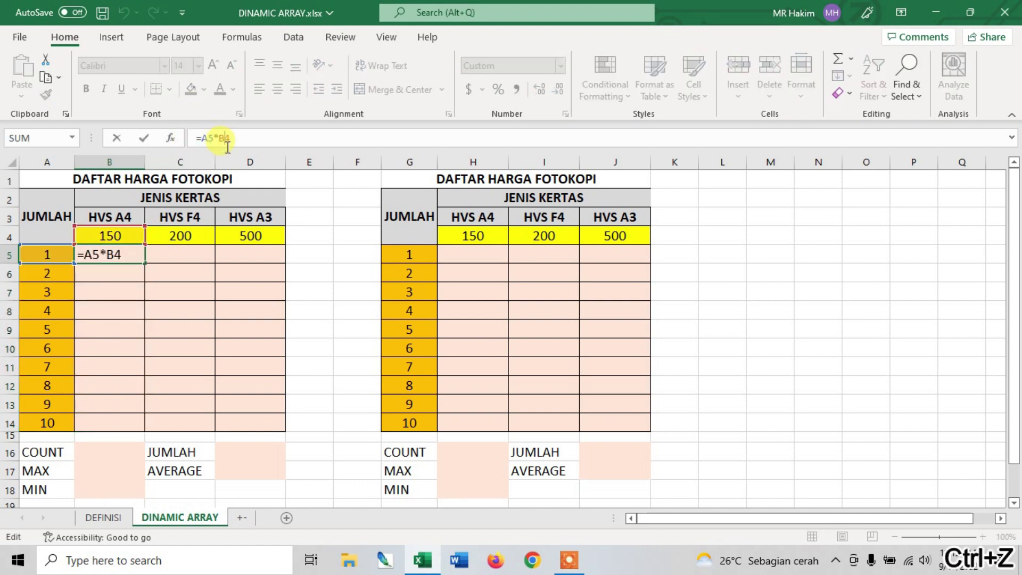
pyautogui.press('F4')
pyautogui.hotkey('ctrl', 'Return')
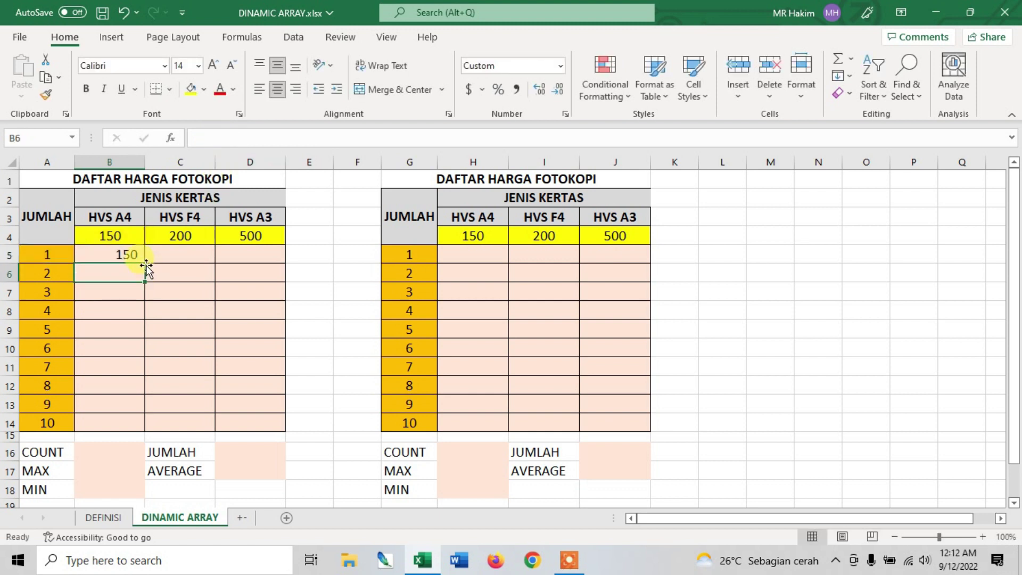
pyautogui.doubleClick(145, 263)
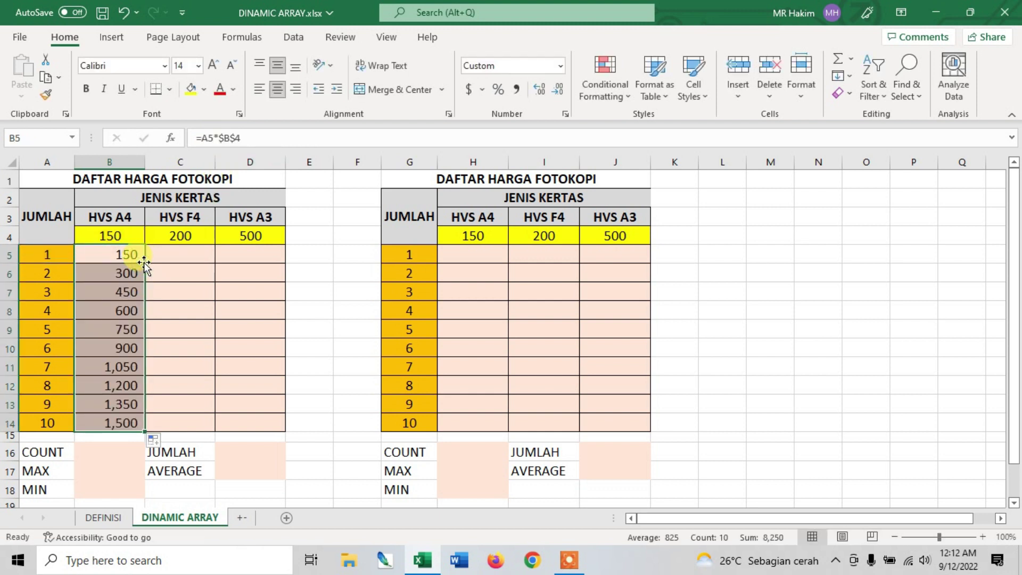
pyautogui.click(182, 256)
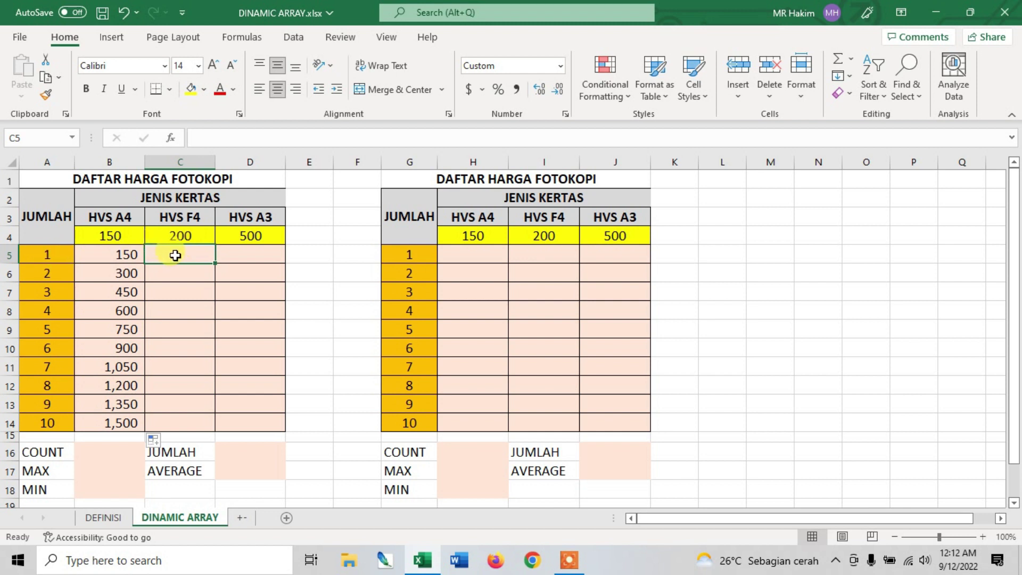
# - Enter =A5*$C$4 in C5 and fill it down to C14, giving 200 to 2,000
pyautogui.write('=')
pyautogui.click(61, 256)
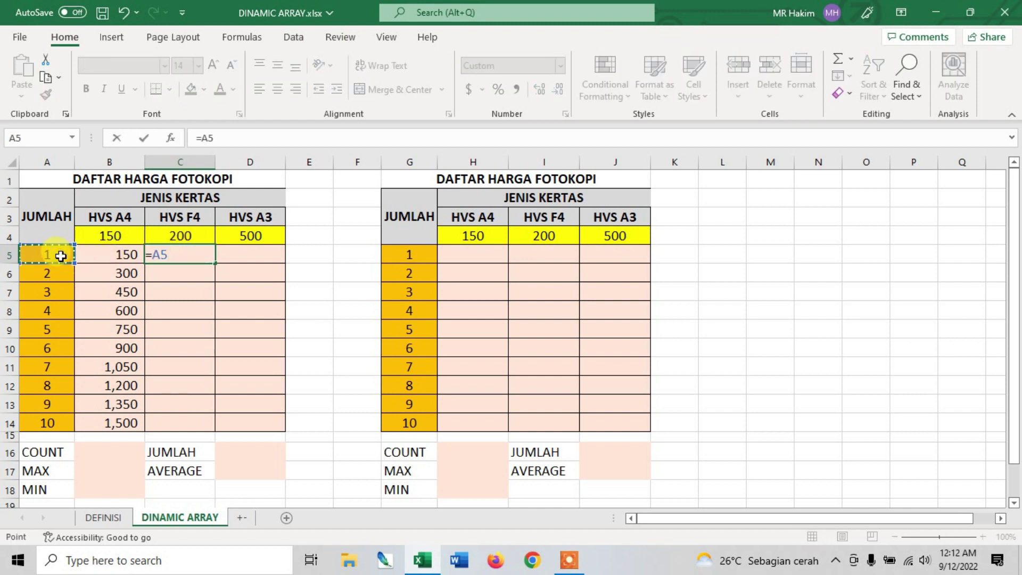
pyautogui.write('*')
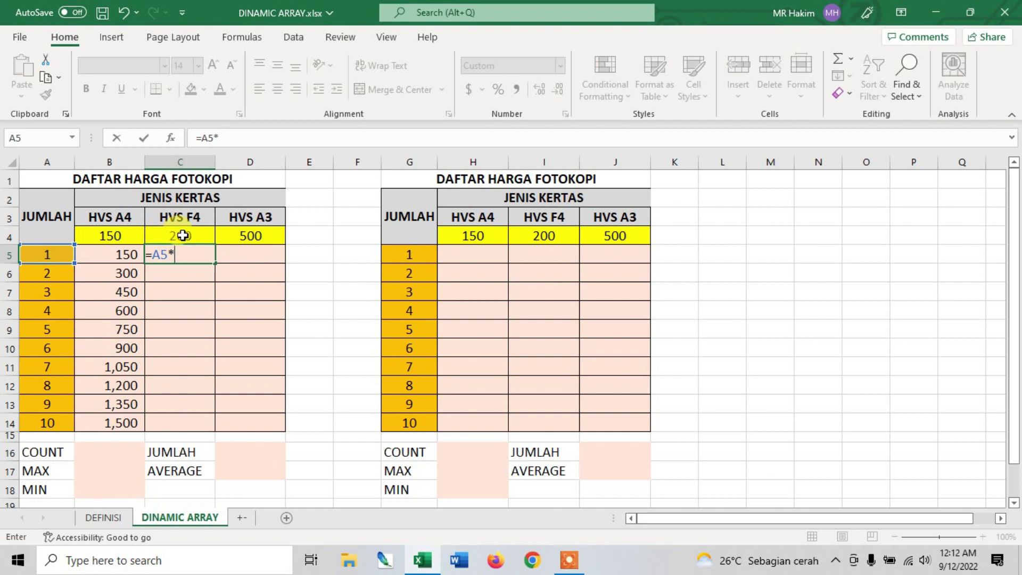
pyautogui.click(182, 236)
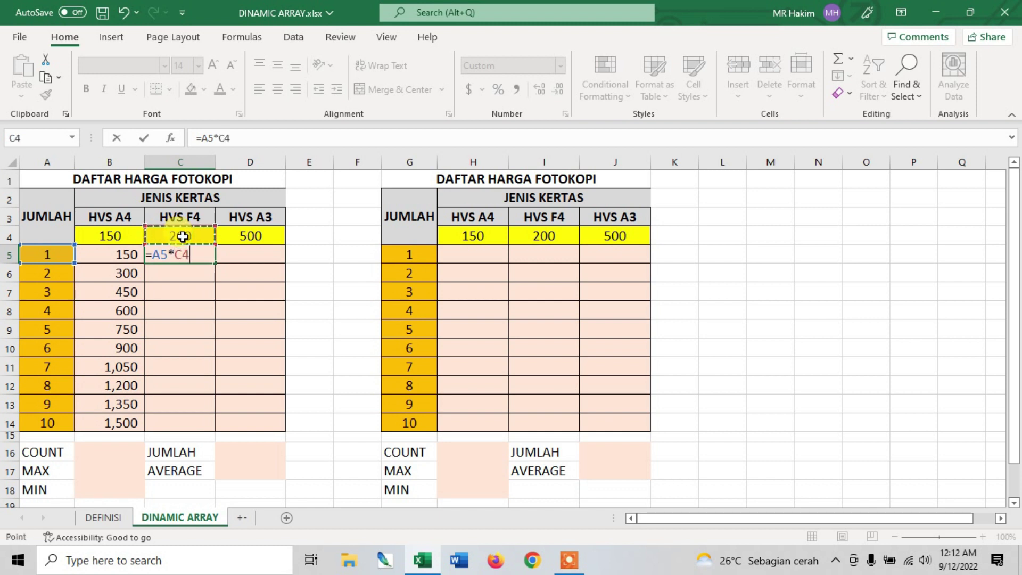
pyautogui.press('F4')
pyautogui.press('Return')
pyautogui.click(206, 258)
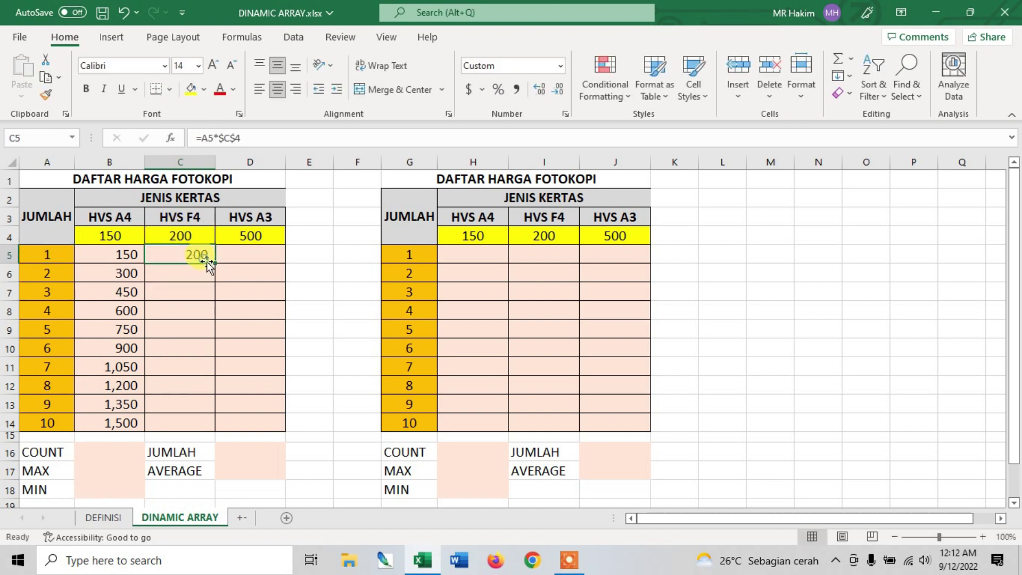
pyautogui.moveTo(212, 263); pyautogui.dragTo(210, 426)
# - Enter =A5*$D$4 in D5 and fill it down to D14, giving 500 to 5,000
pyautogui.click(246, 253)
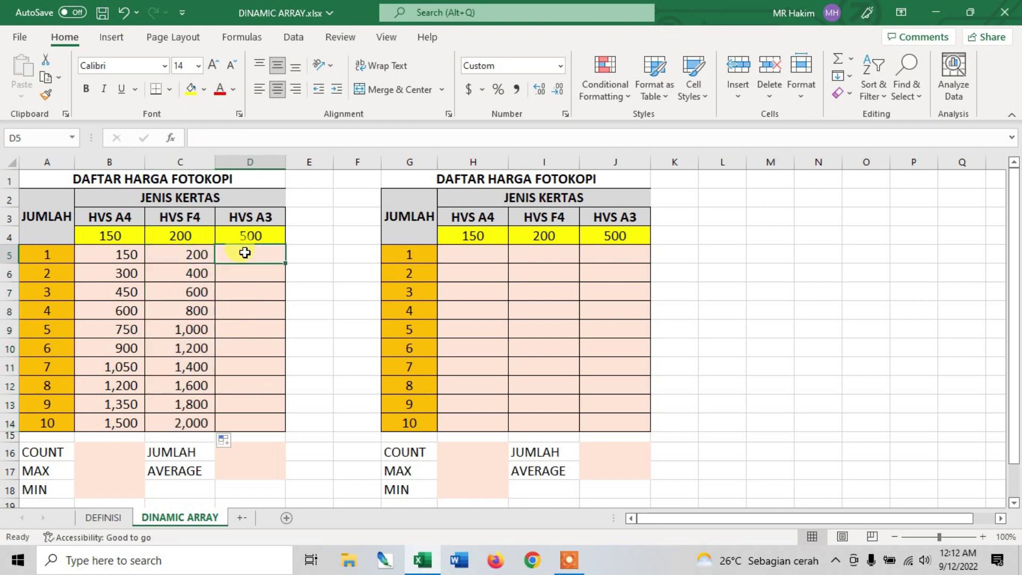
pyautogui.write('=')
pyautogui.click(61, 255)
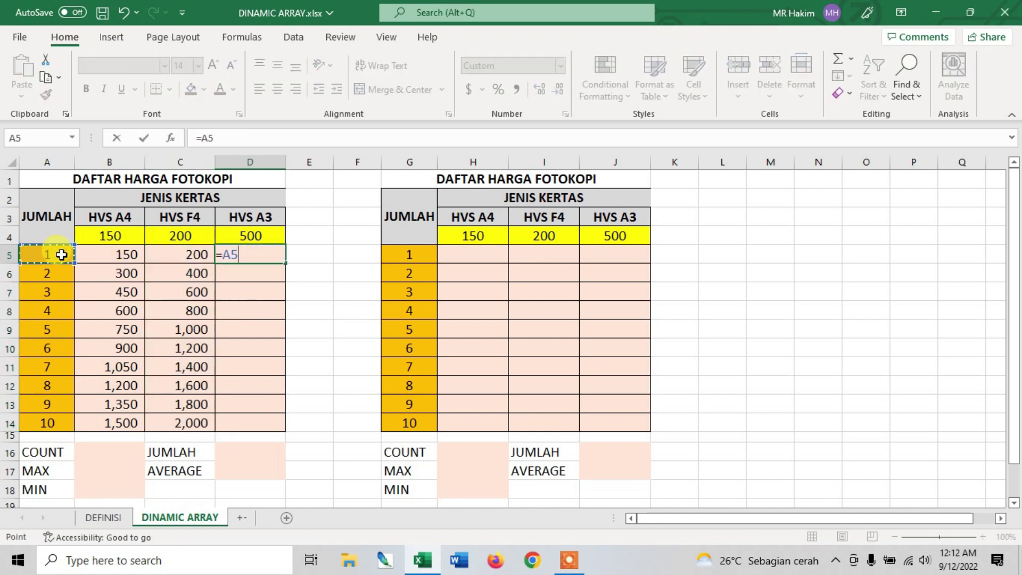
pyautogui.write('*')
pyautogui.click(262, 235)
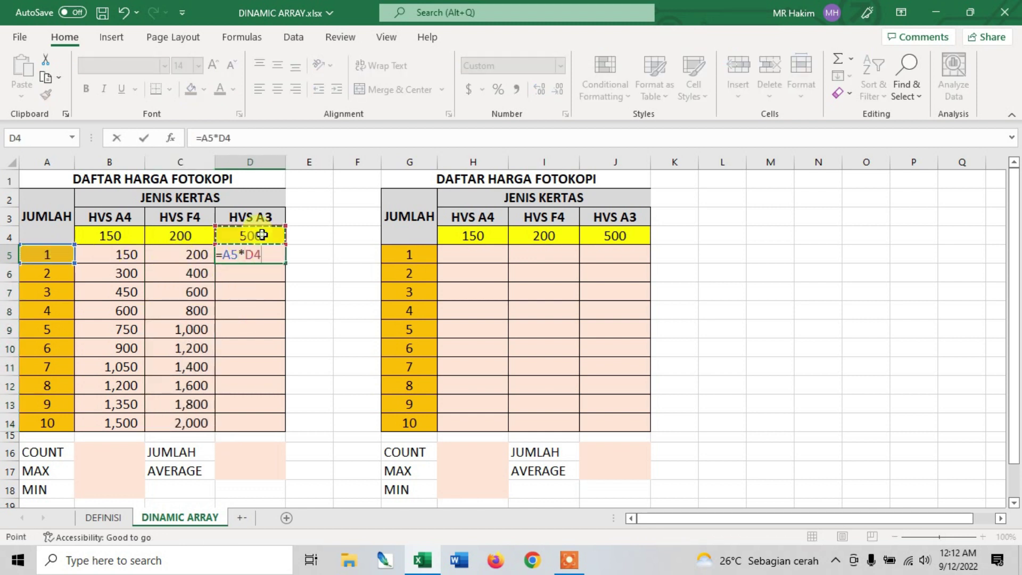
pyautogui.press('F4')
pyautogui.press('Return')
pyautogui.click(277, 257)
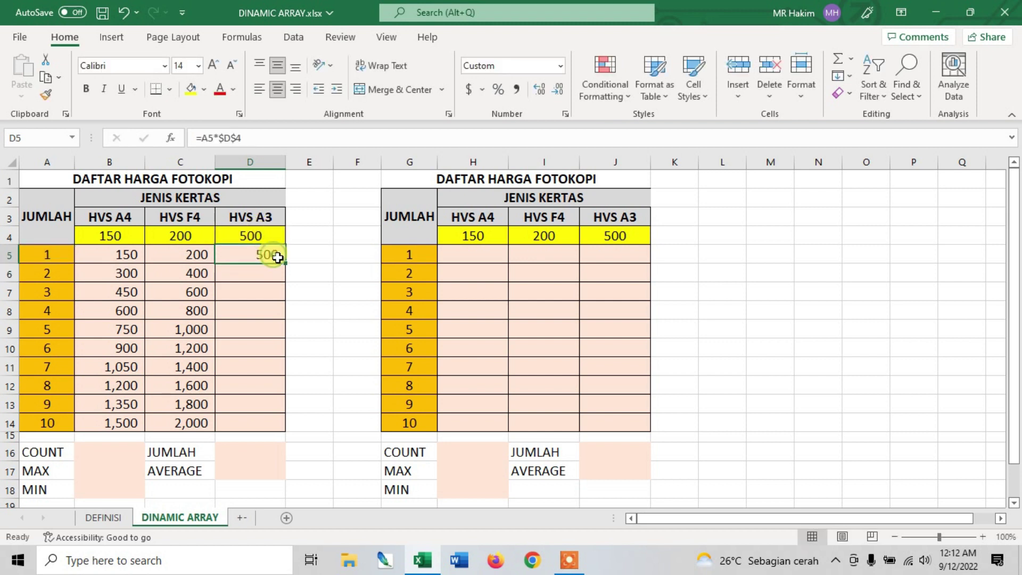
pyautogui.doubleClick(287, 263)
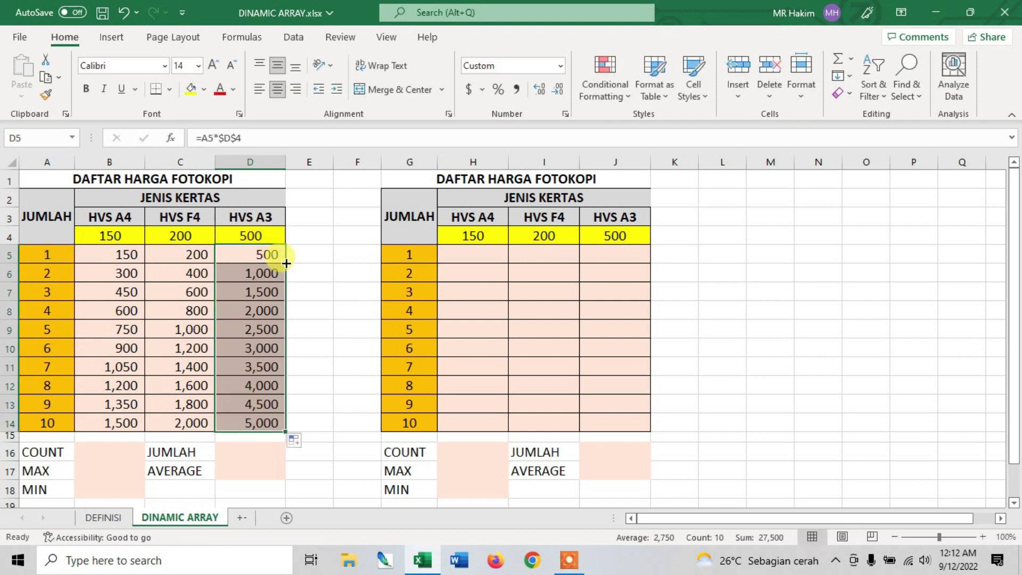
pyautogui.click(101, 451)
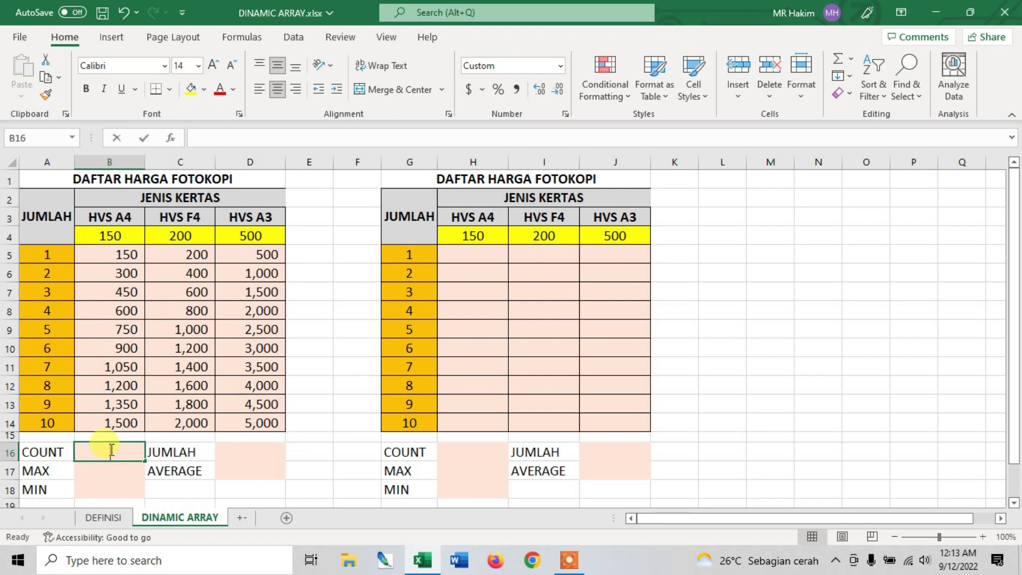
# - Add COUNT (30) and MAX (5,000) formulas over the price range B5:D14
pyautogui.write('=count')
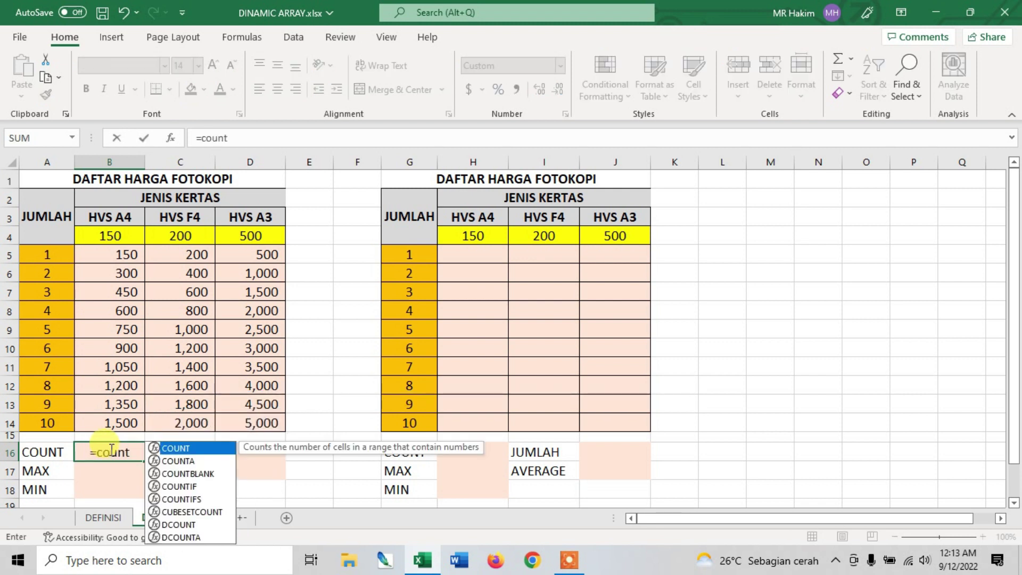
pyautogui.write('(')
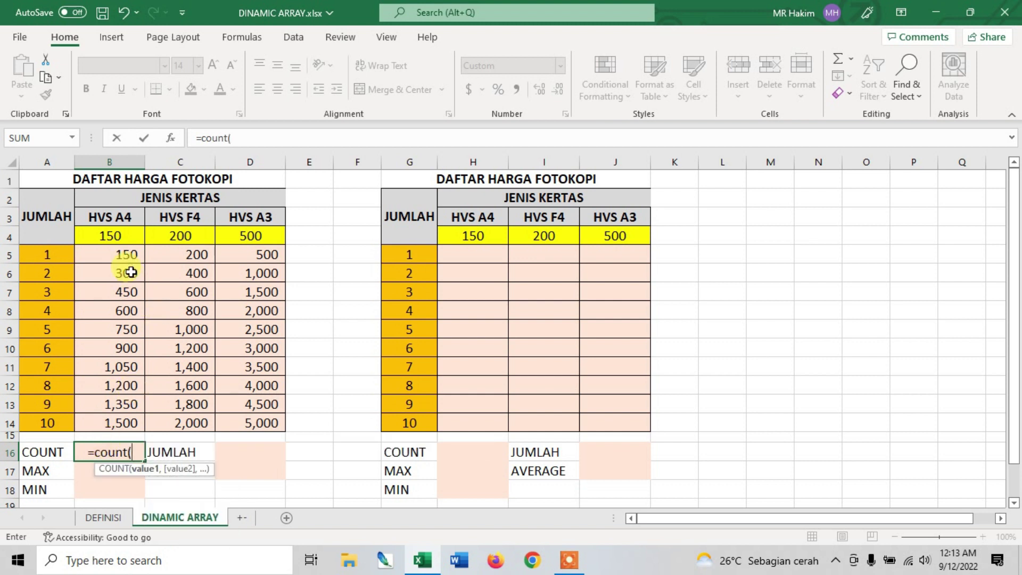
pyautogui.moveTo(120, 255); pyautogui.dragTo(254, 420)
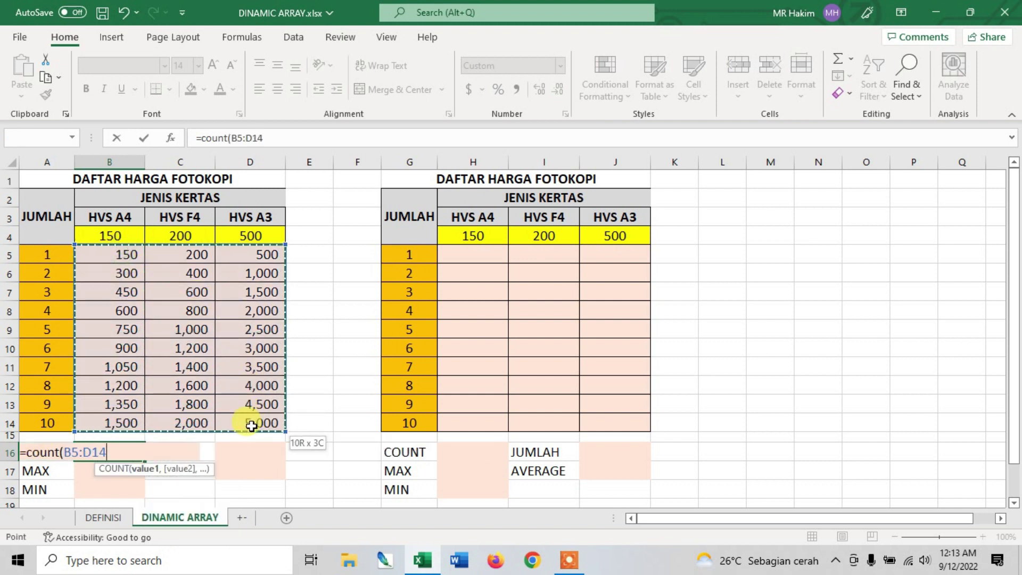
pyautogui.press('Return')
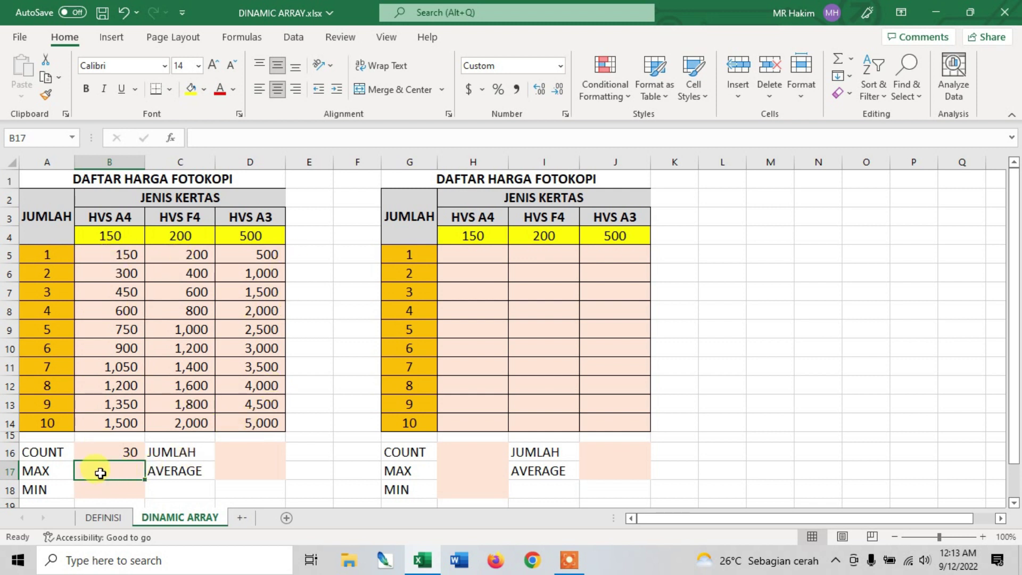
pyautogui.write('=m')
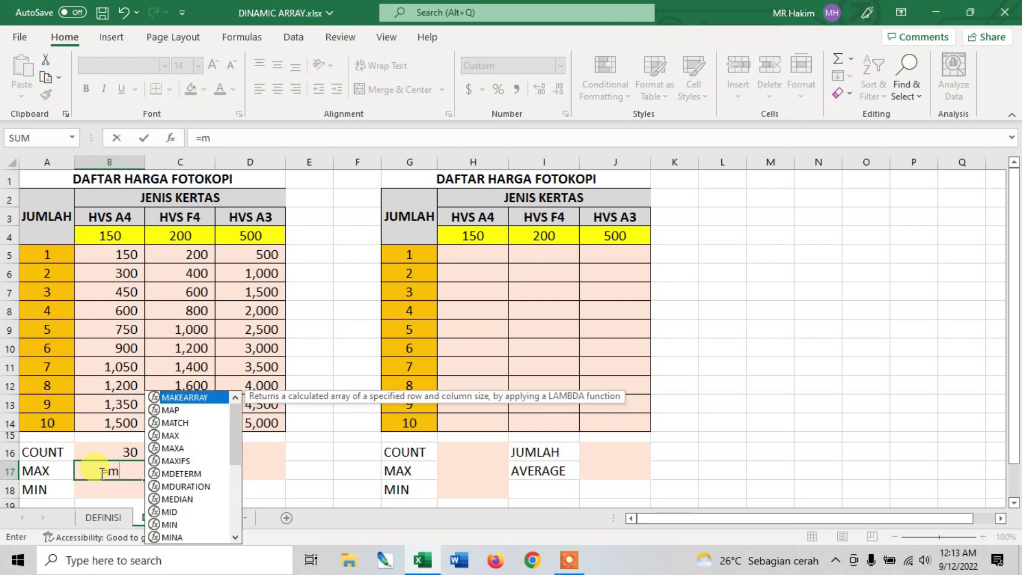
pyautogui.write('x')
pyautogui.press('BackSpace')
pyautogui.write('a')
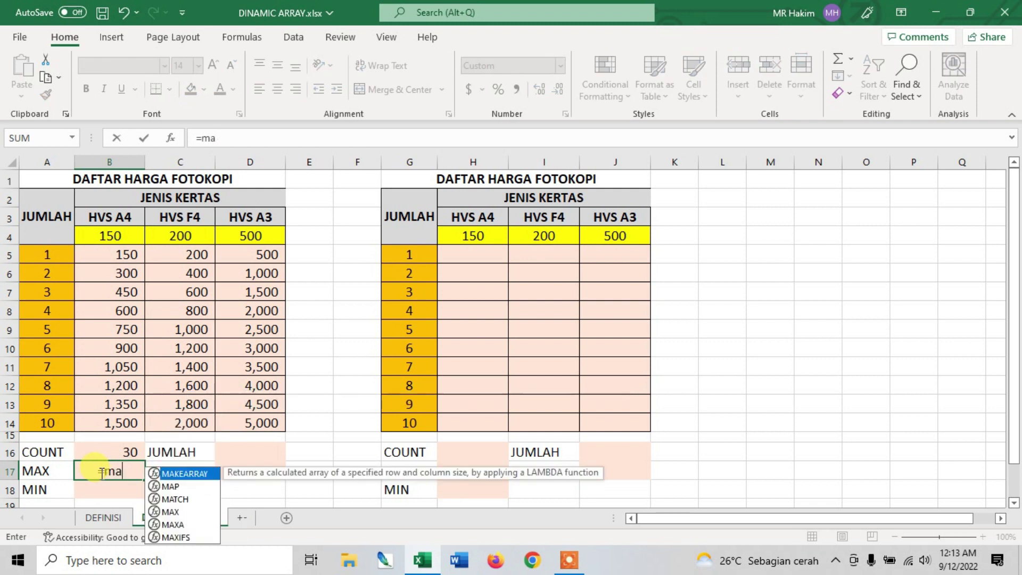
pyautogui.write('x(')
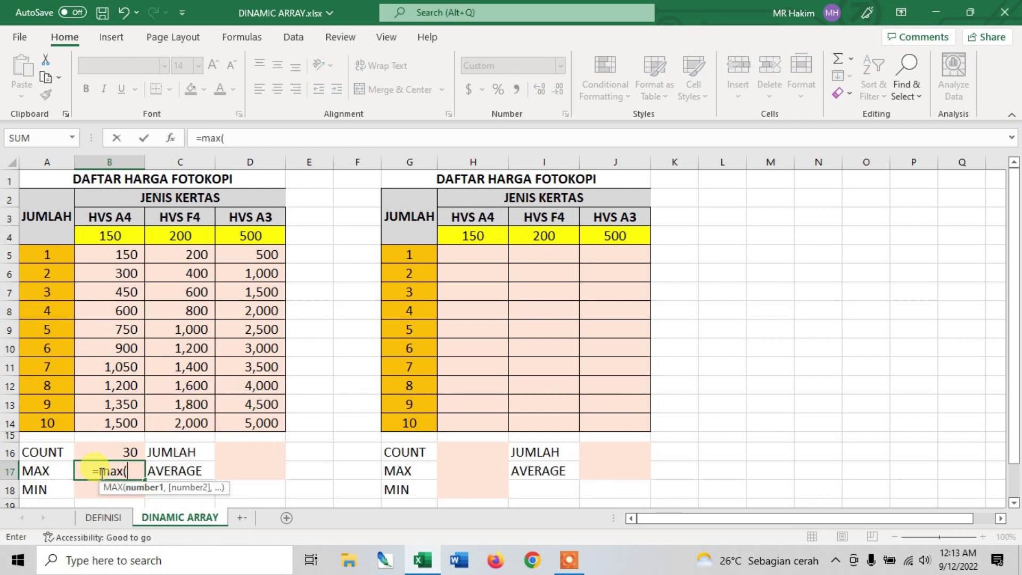
pyautogui.moveTo(104, 255); pyautogui.dragTo(234, 417)
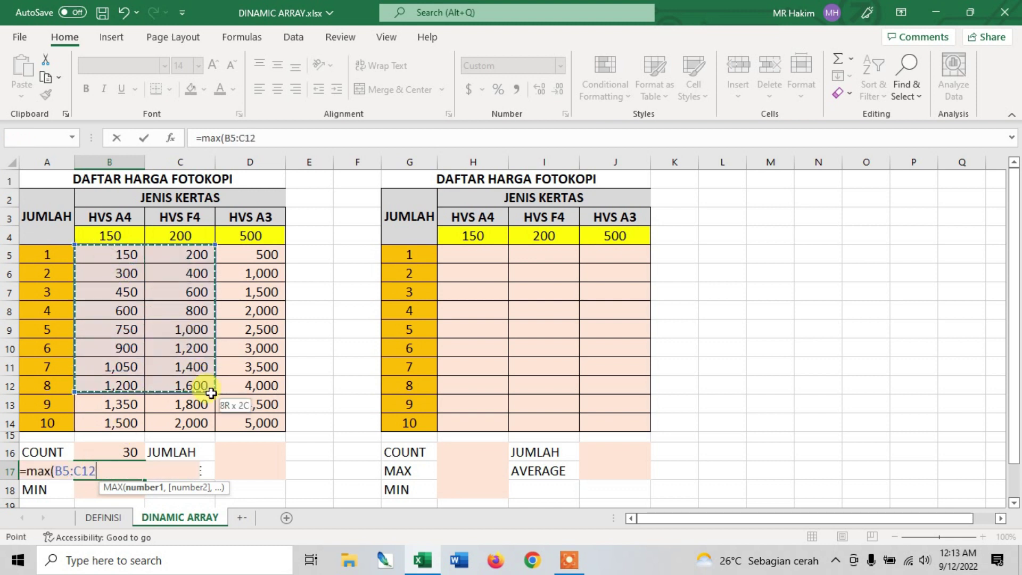
pyautogui.press('Return')
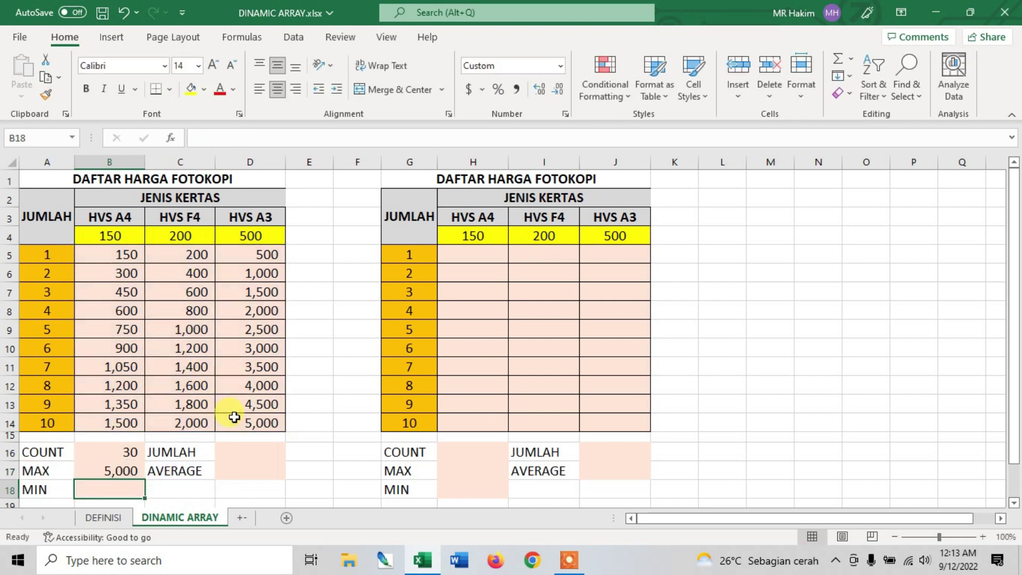
# - Enter =MIN(B5:D14) in B18, showing 150
pyautogui.write('=m')
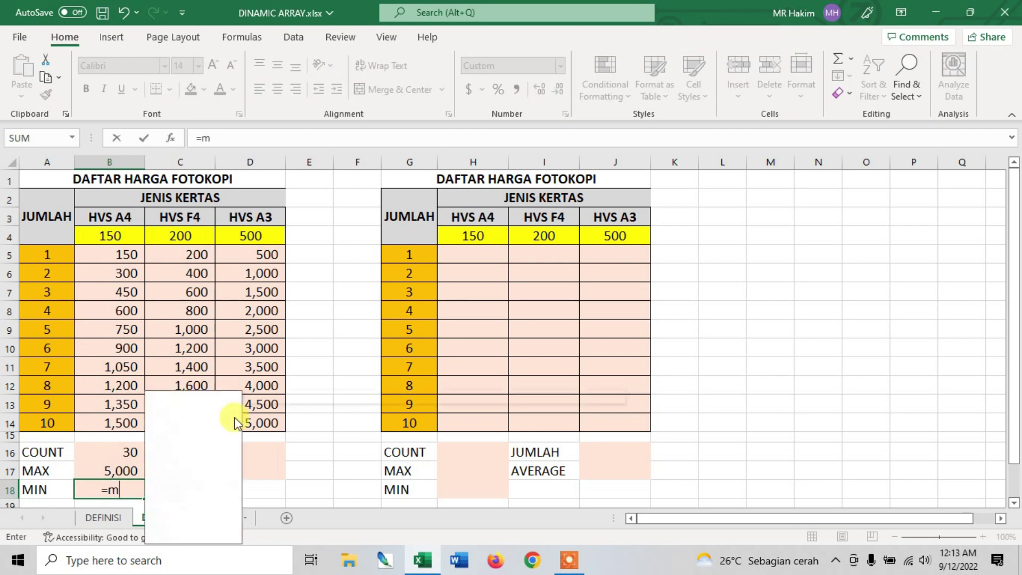
pyautogui.write('in(')
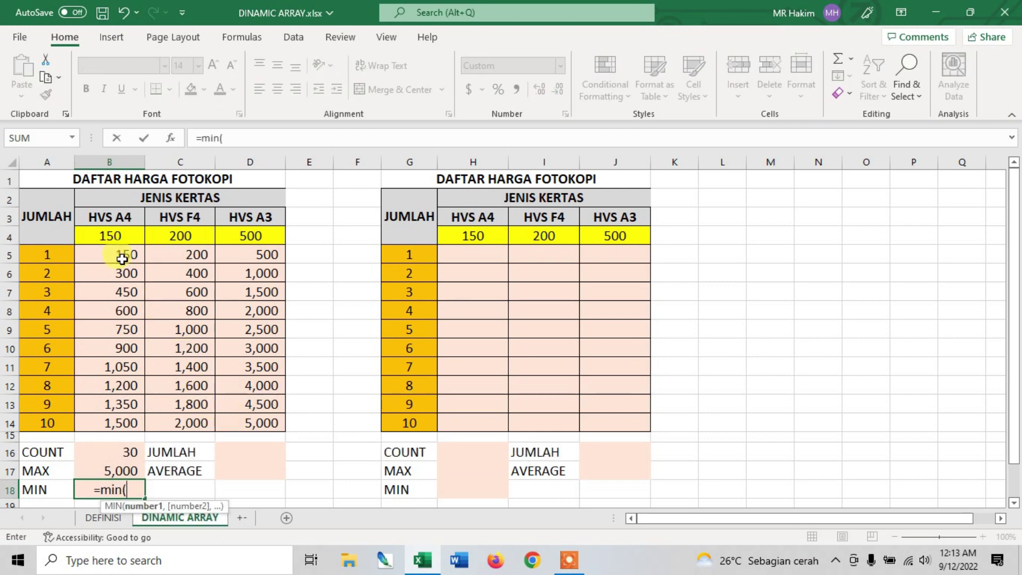
pyautogui.moveTo(126, 256); pyautogui.dragTo(230, 422)
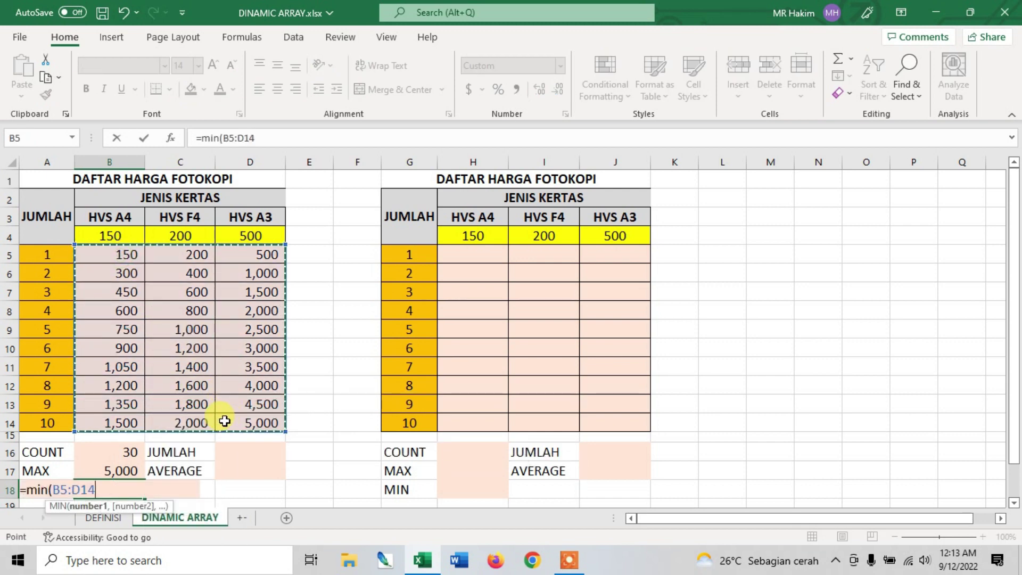
pyautogui.press('Return')
pyautogui.scroll(1, 226, 420)
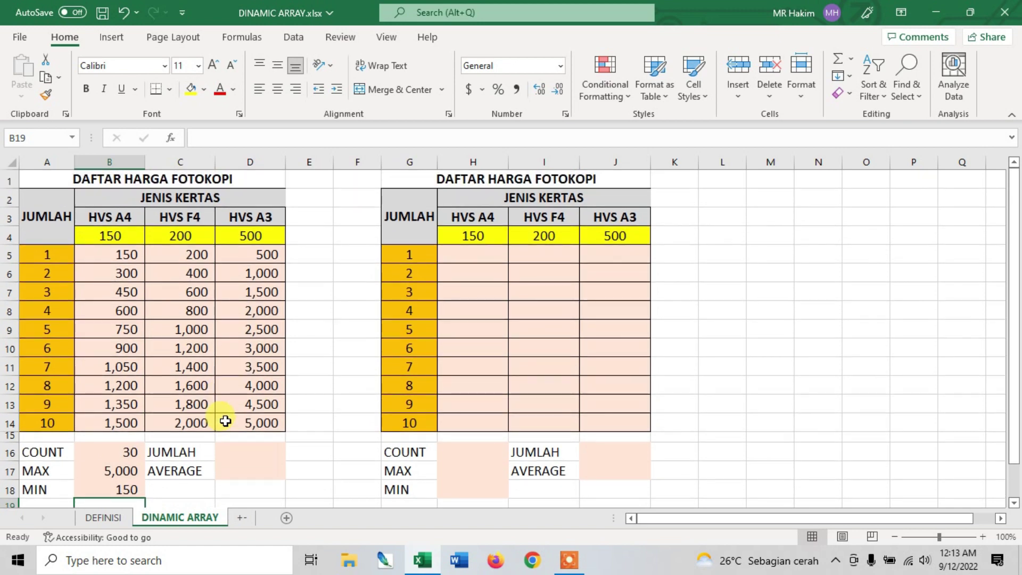
pyautogui.click(228, 454)
# - Enter =SUM(B5:D14) in D16 (46,750) and =AVERAGE(B5:D14) in D17 (1,558)
pyautogui.write('=s')
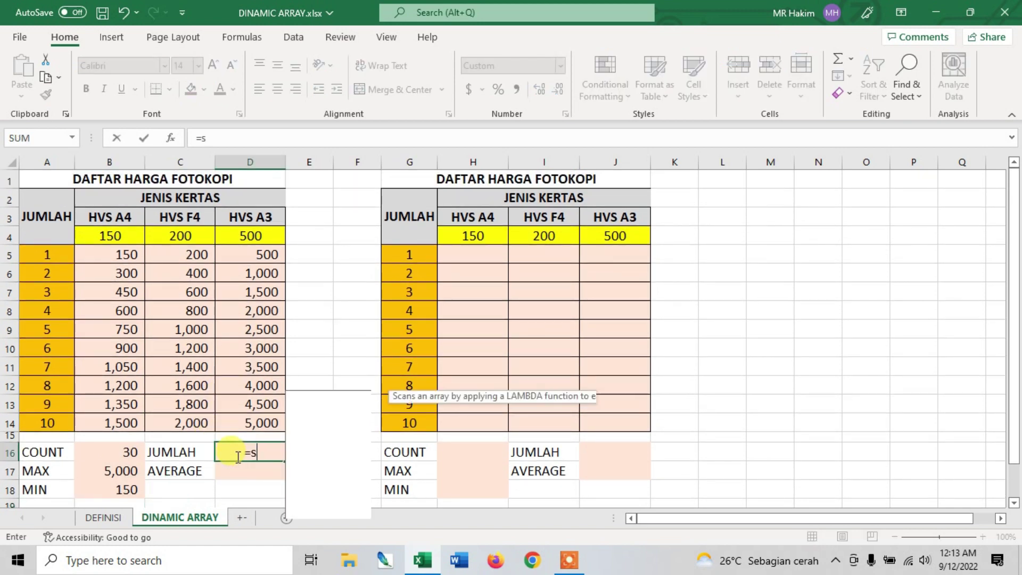
pyautogui.write('um(')
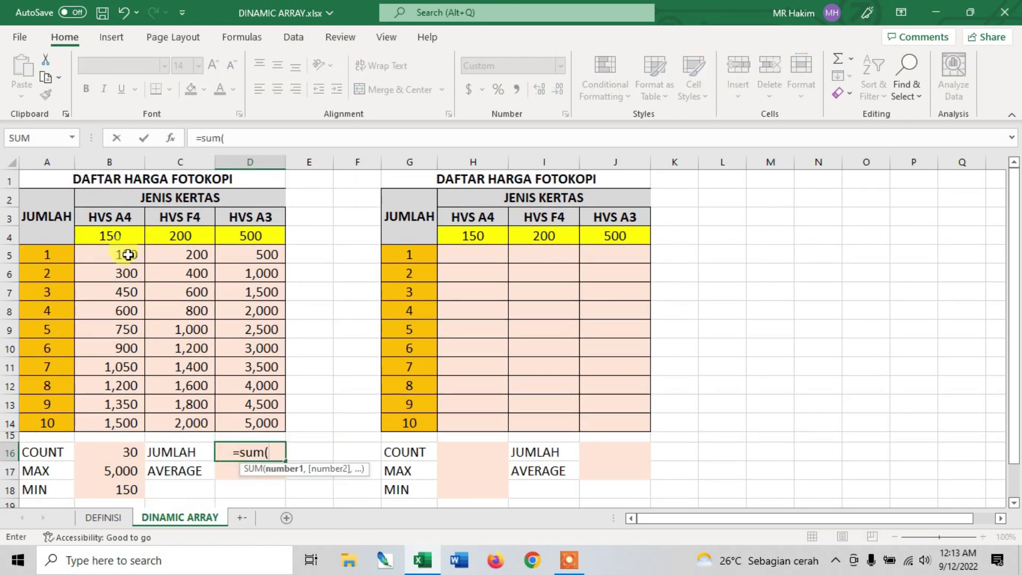
pyautogui.moveTo(123, 255); pyautogui.dragTo(247, 433)
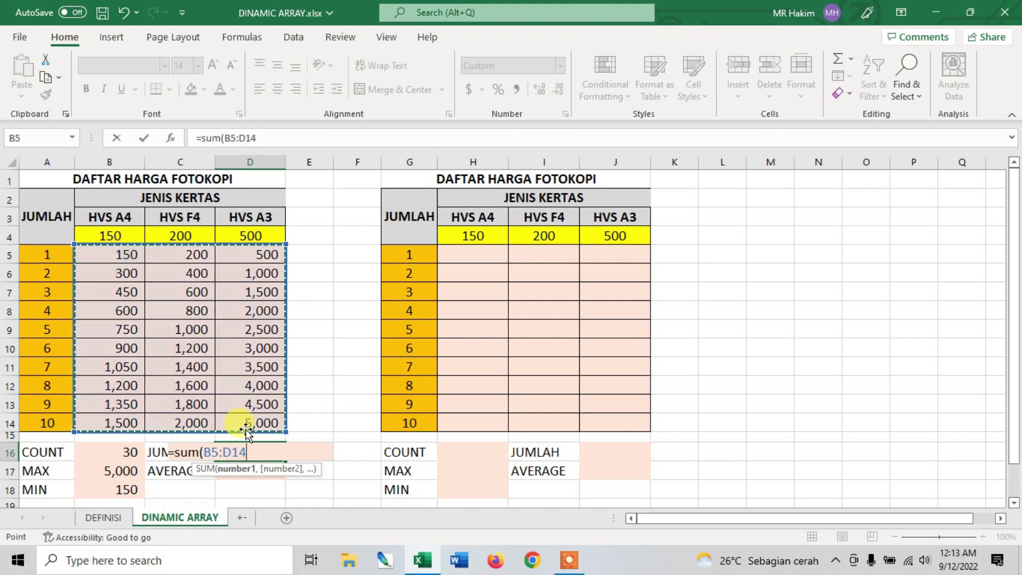
pyautogui.press('Return')
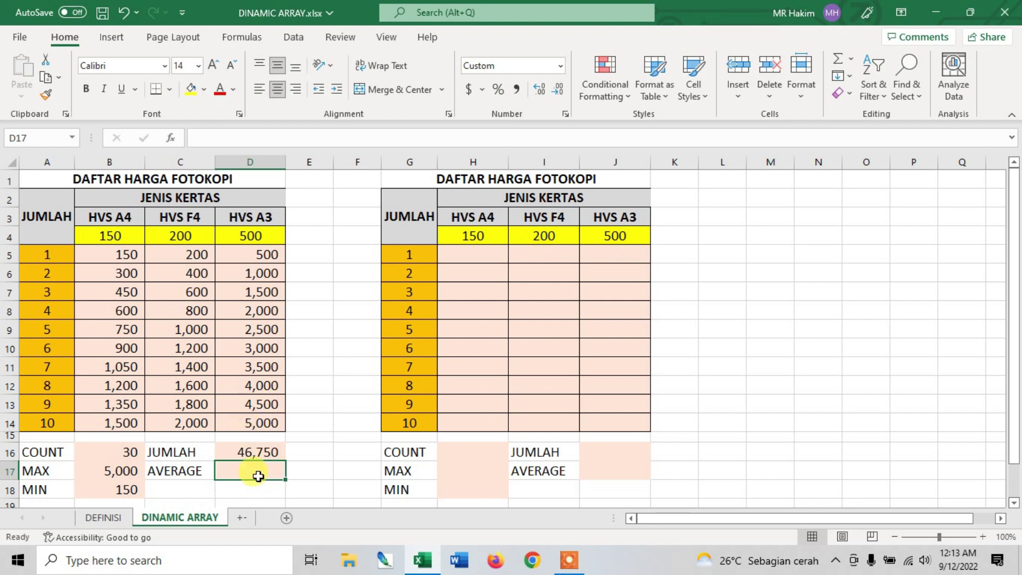
pyautogui.write('=averag')
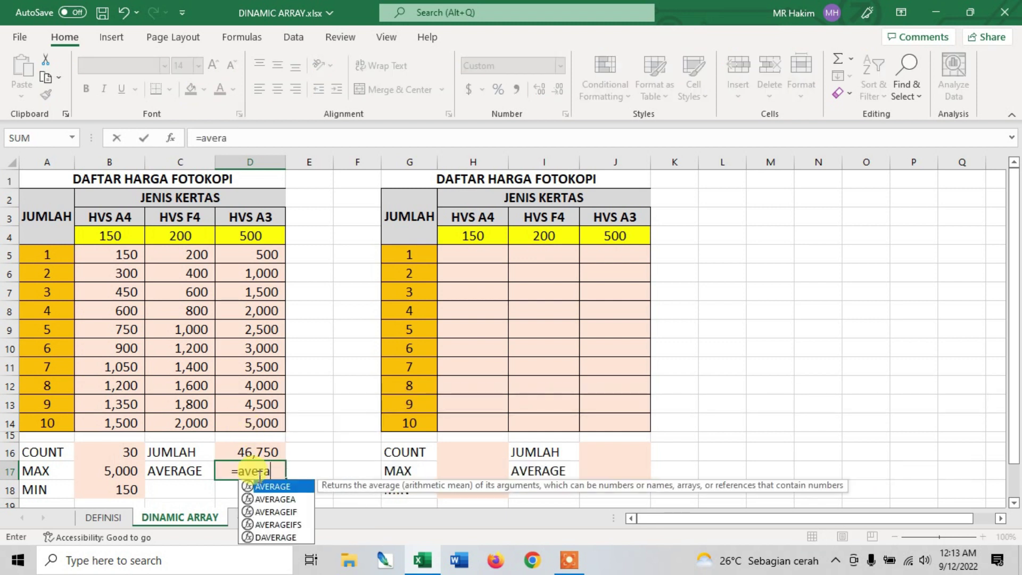
pyautogui.write('e(')
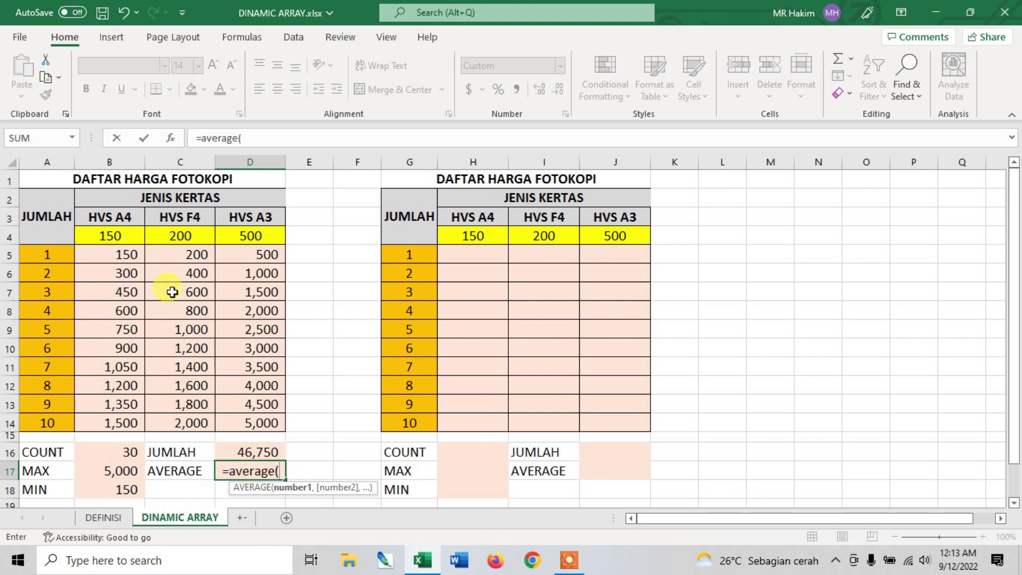
pyautogui.moveTo(123, 258); pyautogui.dragTo(230, 420)
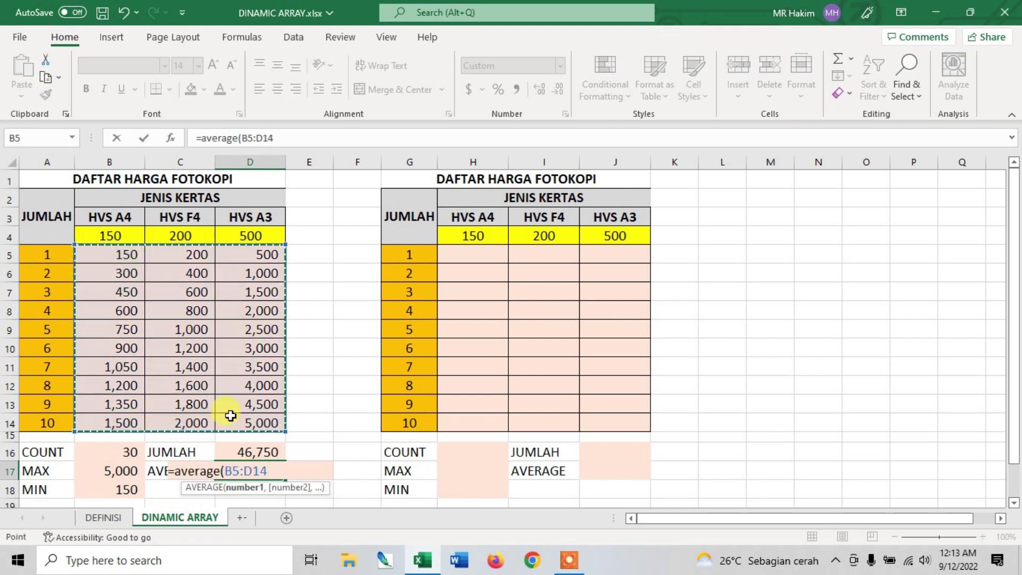
pyautogui.press('Return')
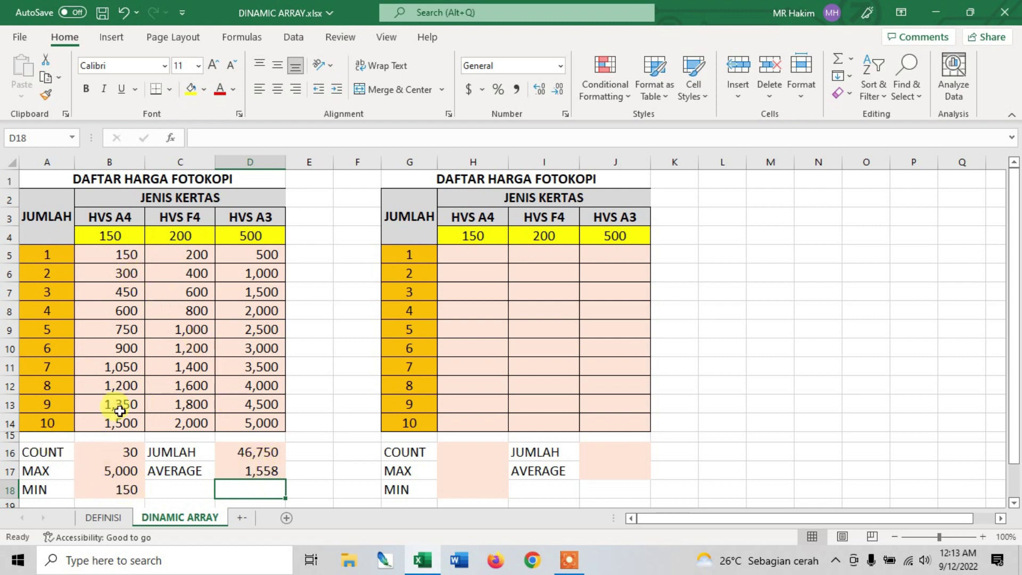
pyautogui.moveTo(120, 255); pyautogui.dragTo(253, 421)
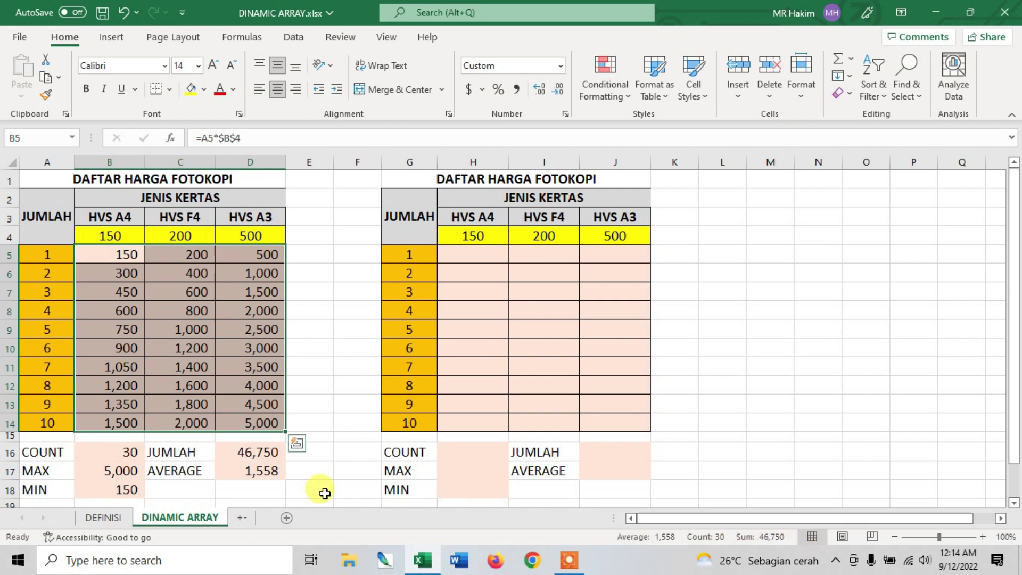
pyautogui.click(124, 469)
pyautogui.click(266, 424)
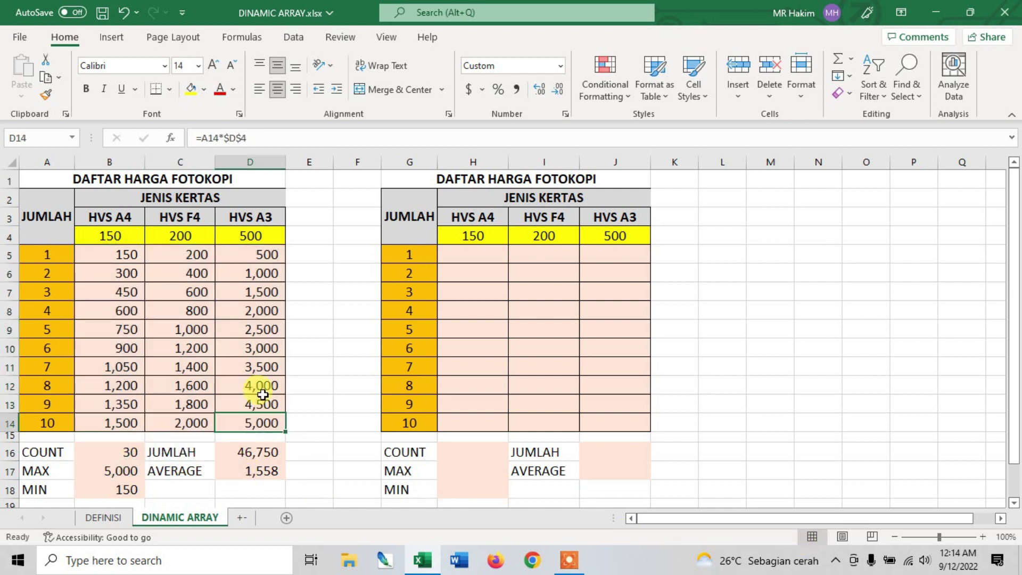
pyautogui.click(118, 488)
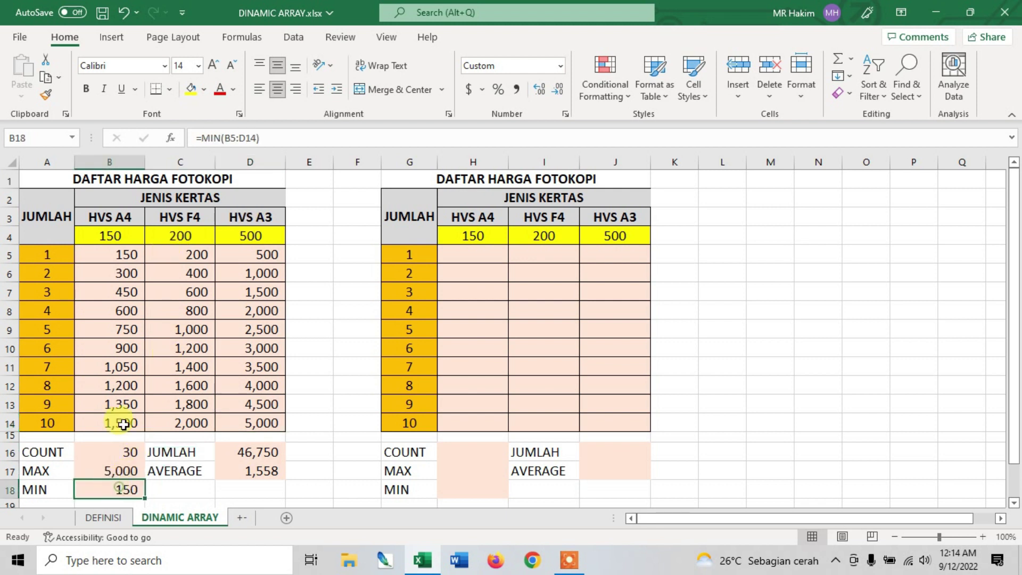
pyautogui.click(120, 255)
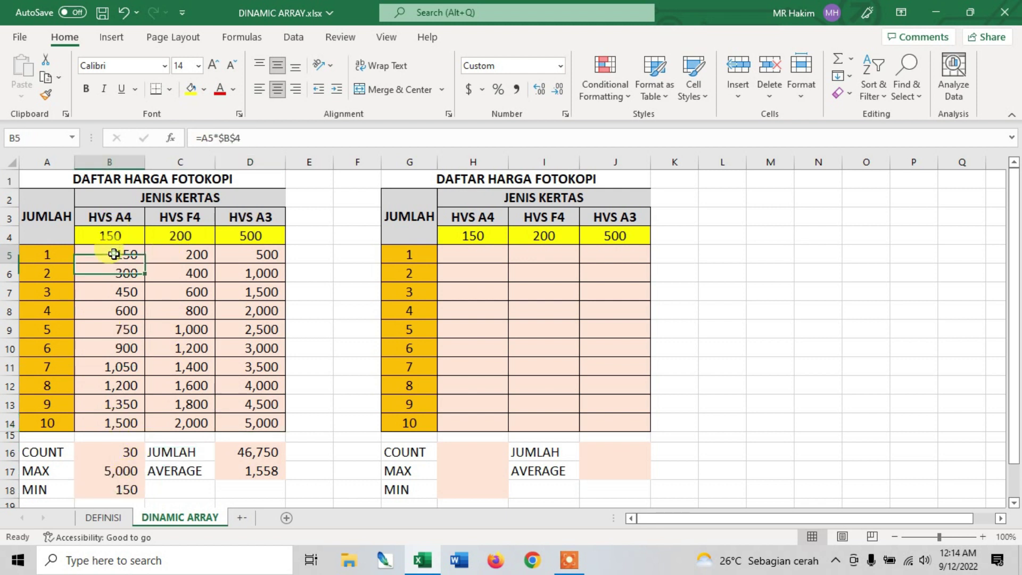
pyautogui.click(810, 332)
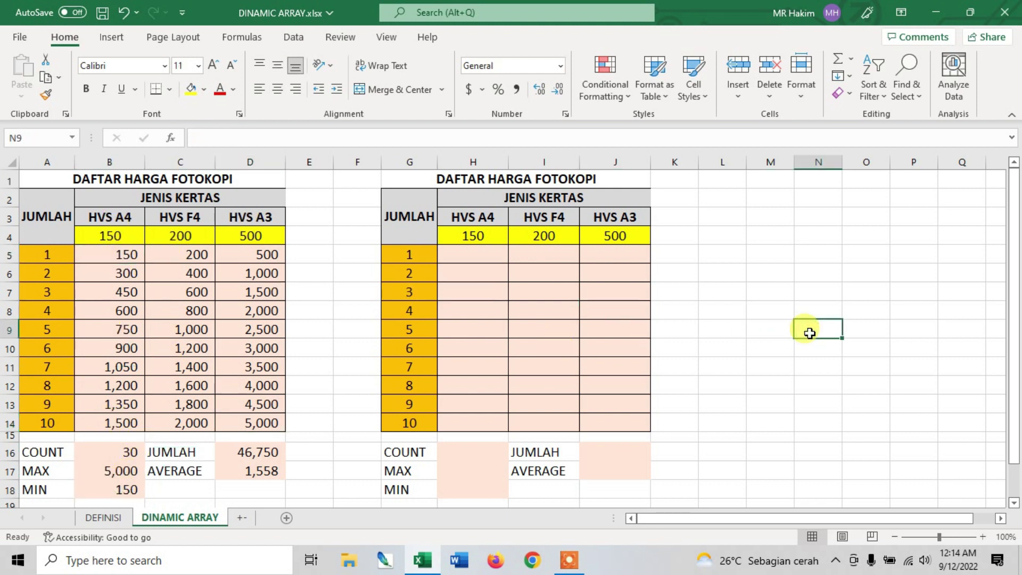
pyautogui.click(479, 251)
pyautogui.write('=')
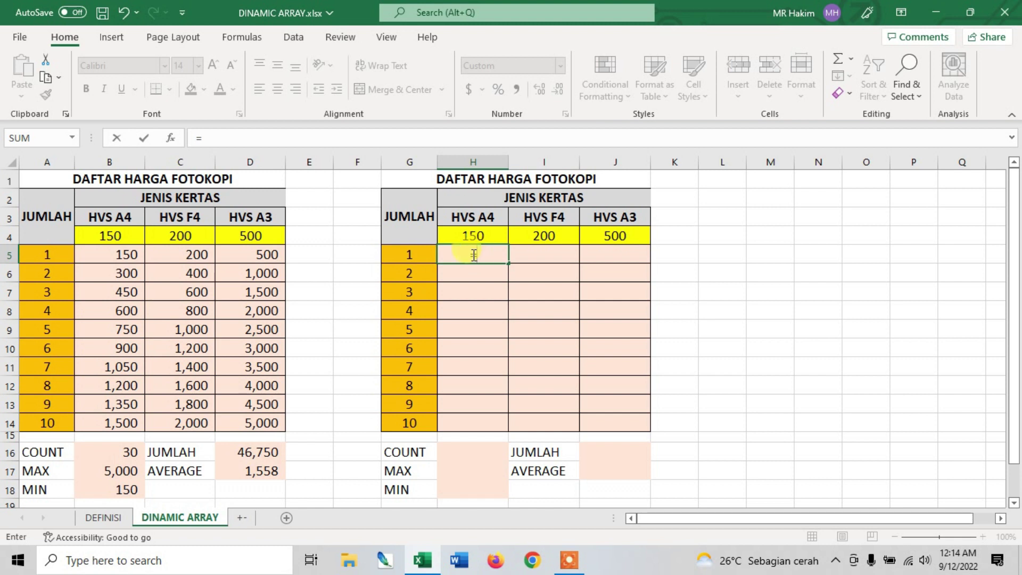
# - Enter =G5:G14*H4:J4 in H5 so prices 150–5,000 spill across H5:J14
pyautogui.moveTo(413, 251); pyautogui.dragTo(414, 421)
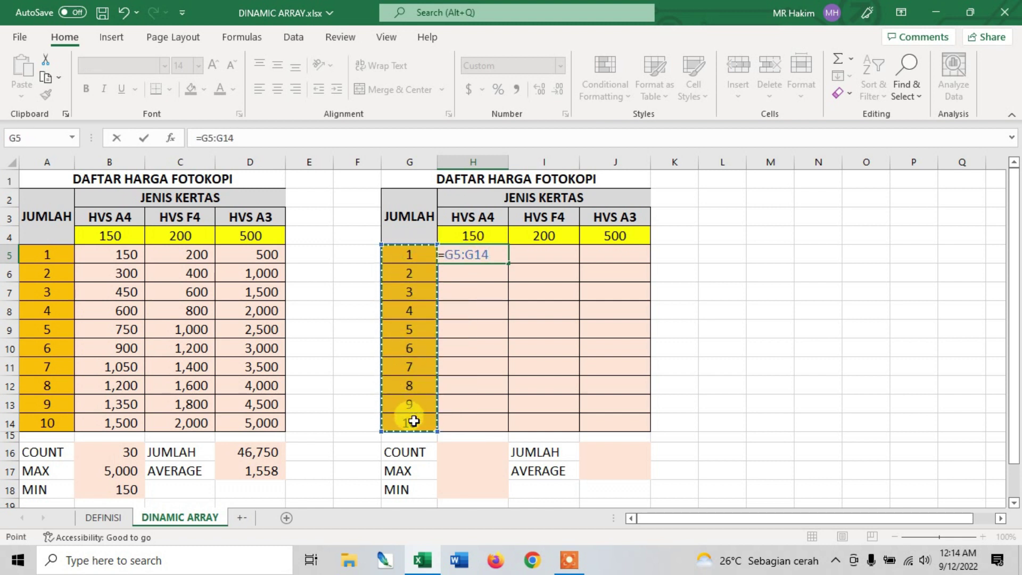
pyautogui.write('*')
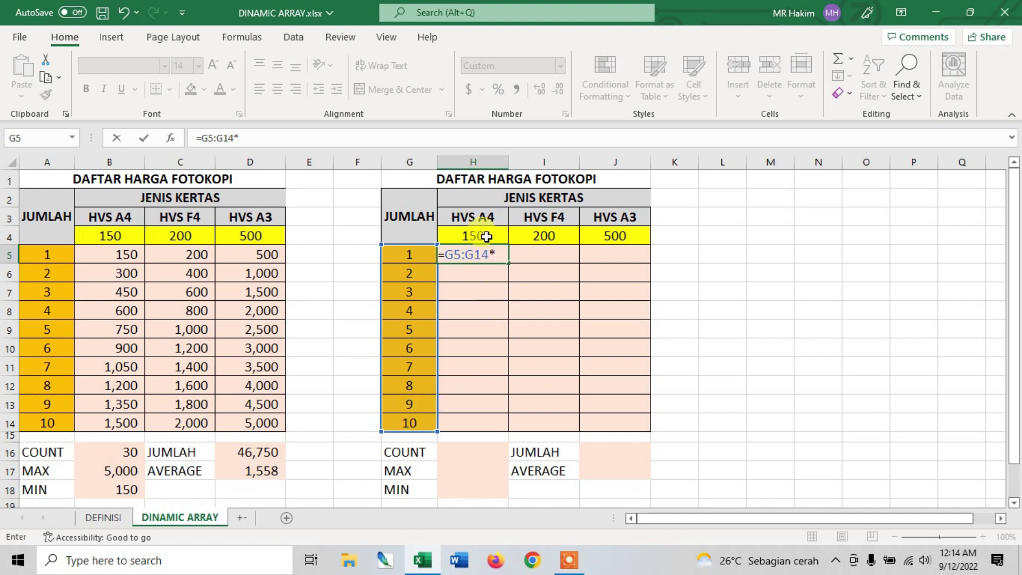
pyautogui.click(486, 236)
pyautogui.moveTo(500, 237); pyautogui.dragTo(599, 239)
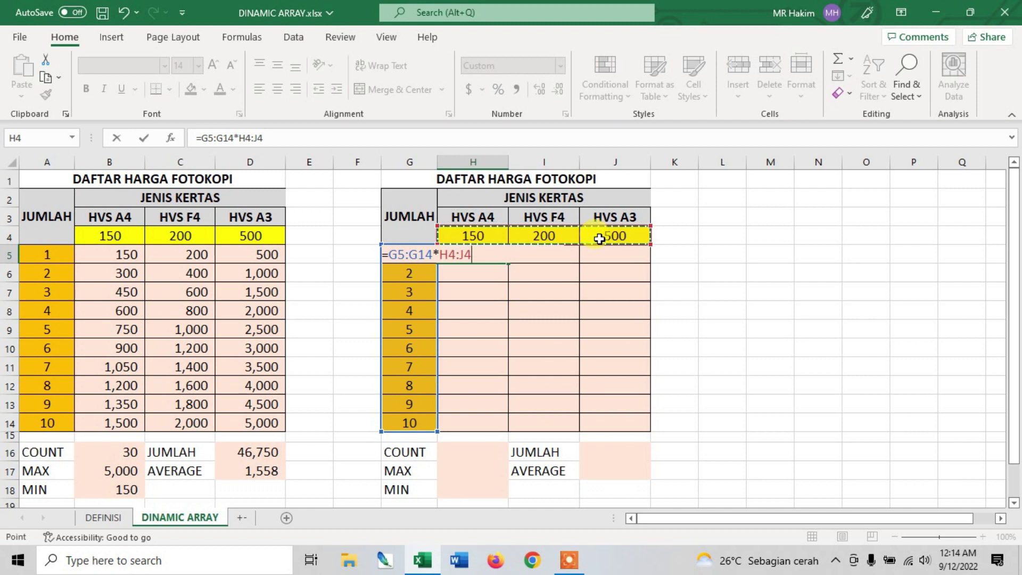
pyautogui.press('Return')
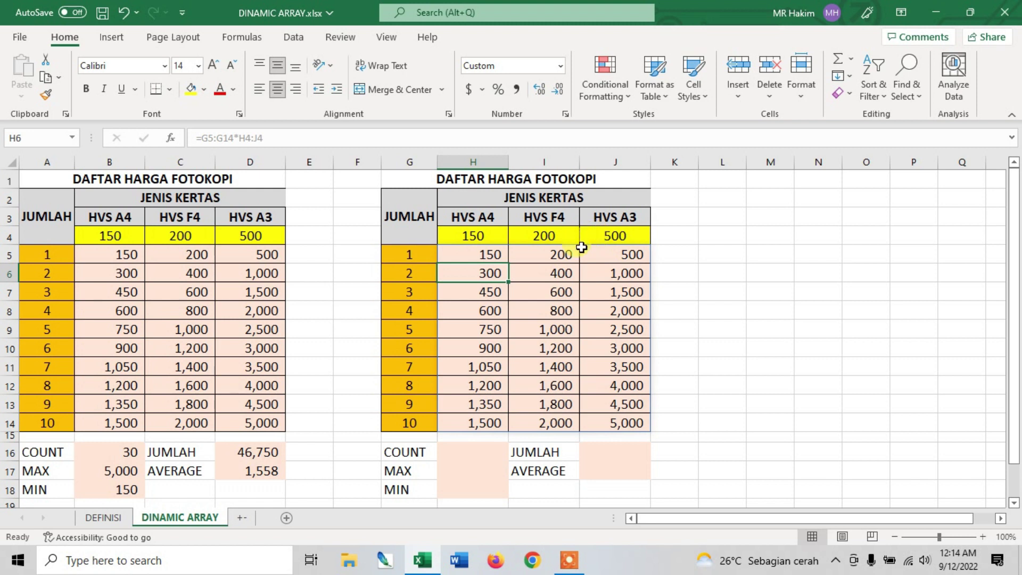
pyautogui.click(492, 257)
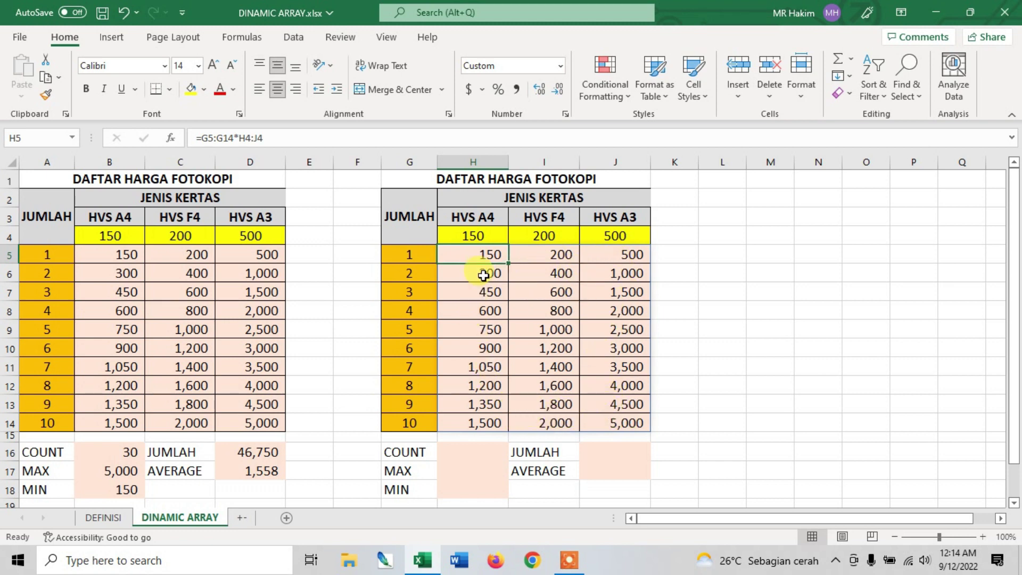
pyautogui.click(121, 518)
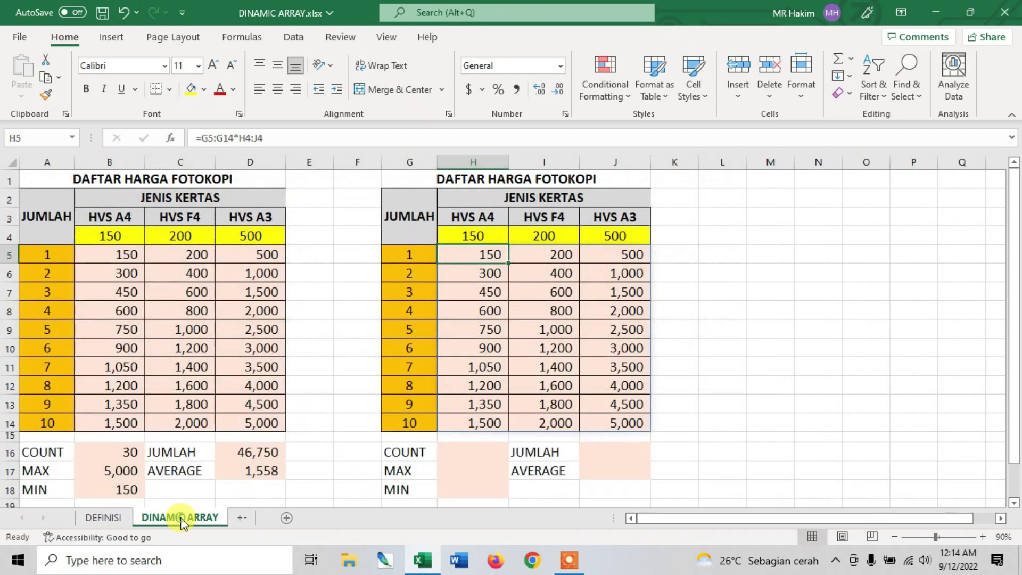
pyautogui.click(180, 517)
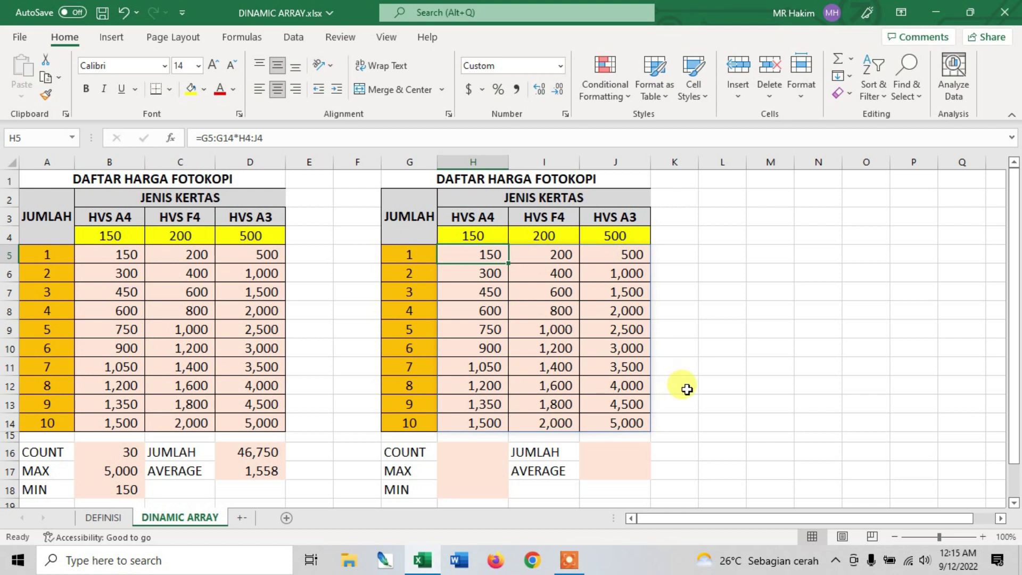
pyautogui.click(468, 454)
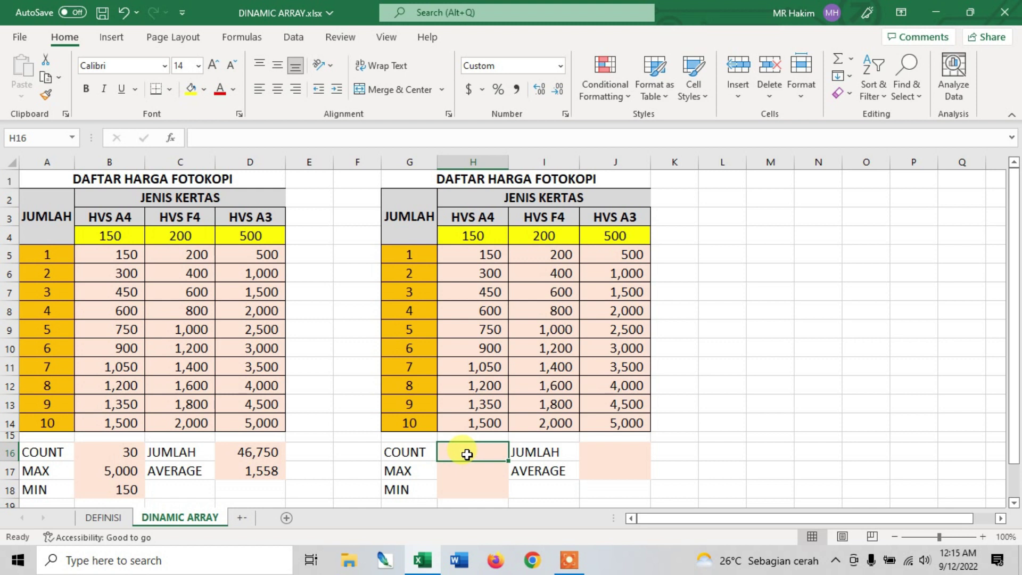
# - Enter =COUNT(H5#) in H16, returning 30
pyautogui.write('=')
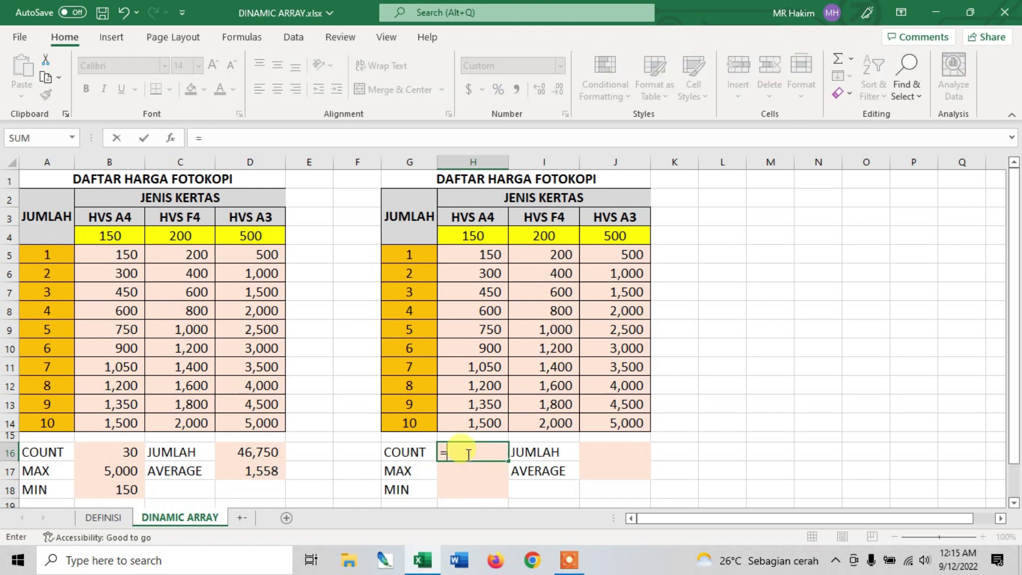
pyautogui.write('count')
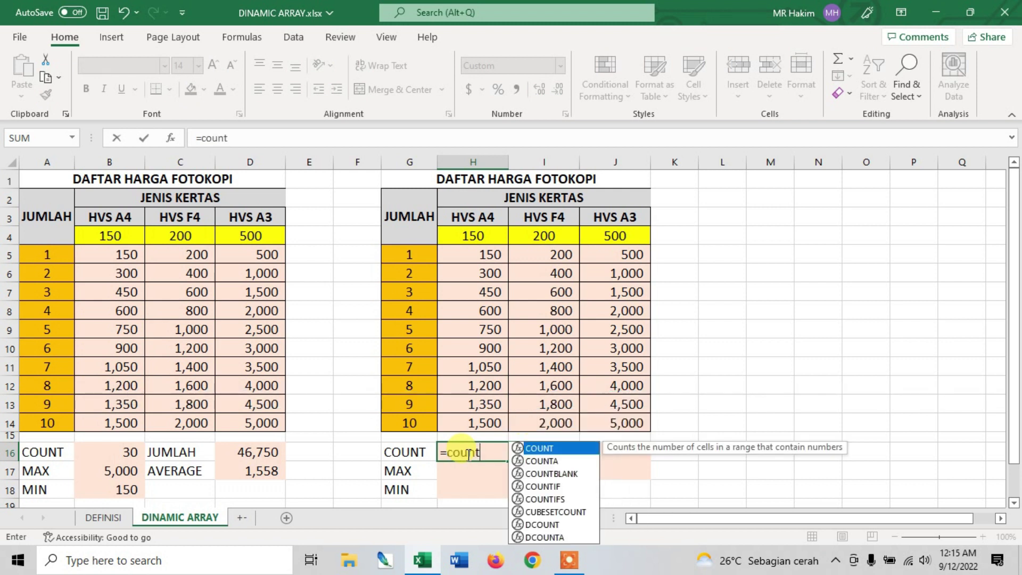
pyautogui.write('(')
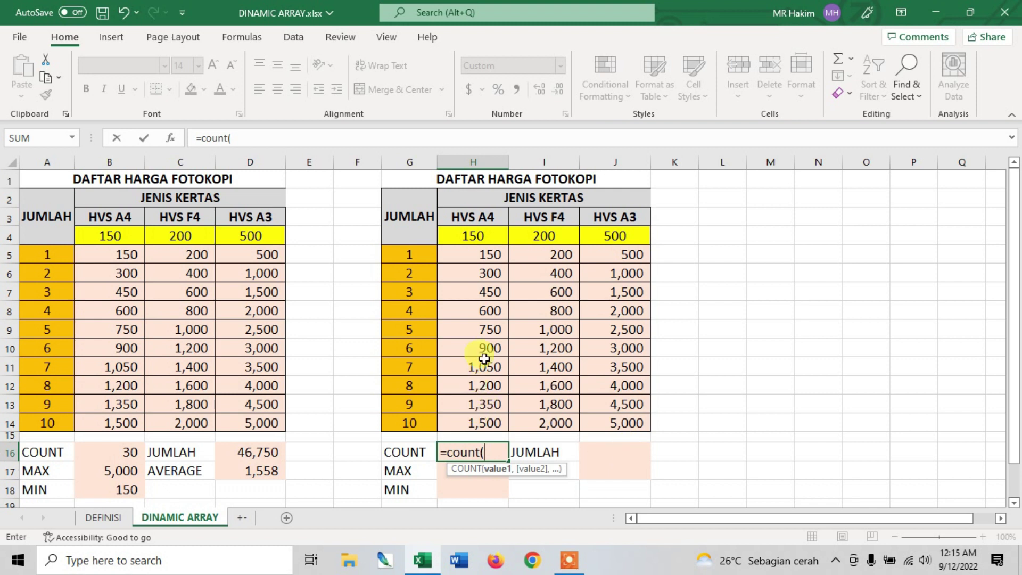
pyautogui.click(473, 255)
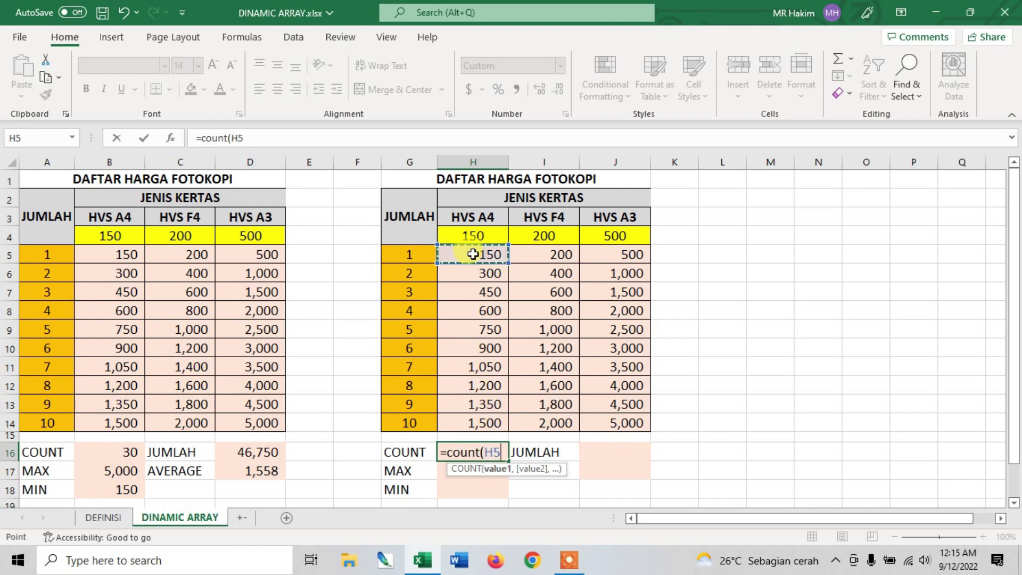
pyautogui.write('#')
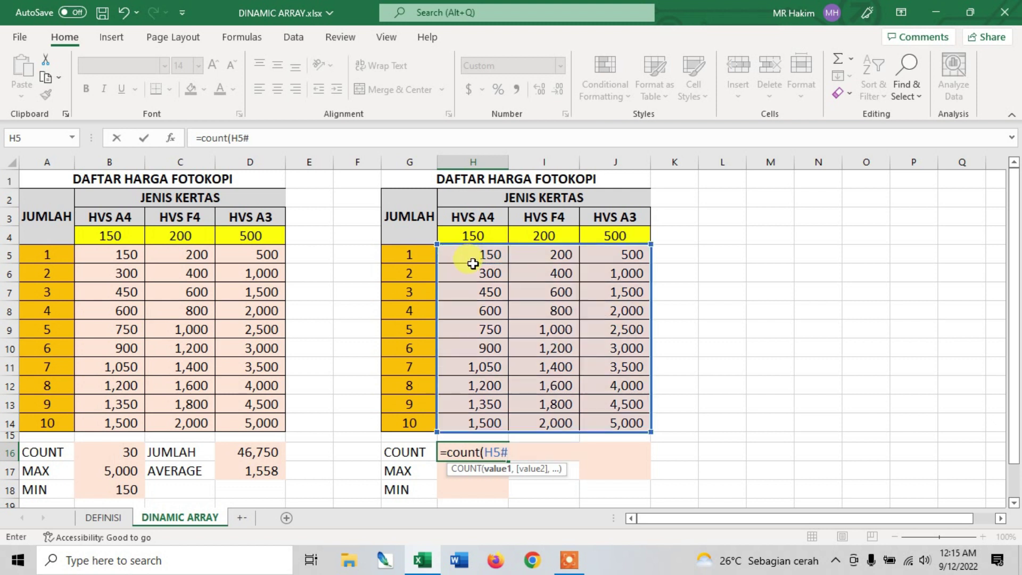
pyautogui.write(')')
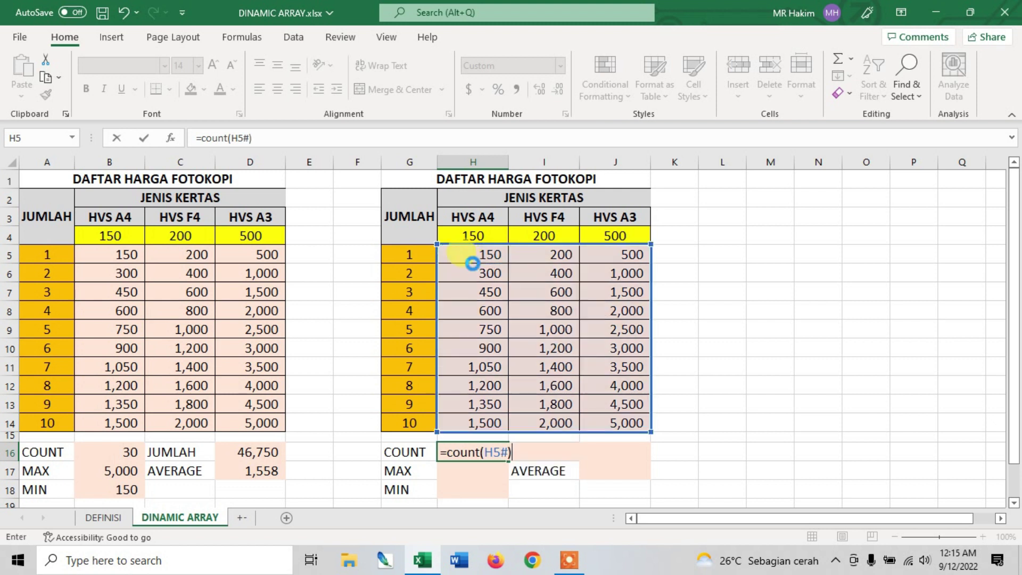
pyautogui.press('Return')
pyautogui.click(494, 452)
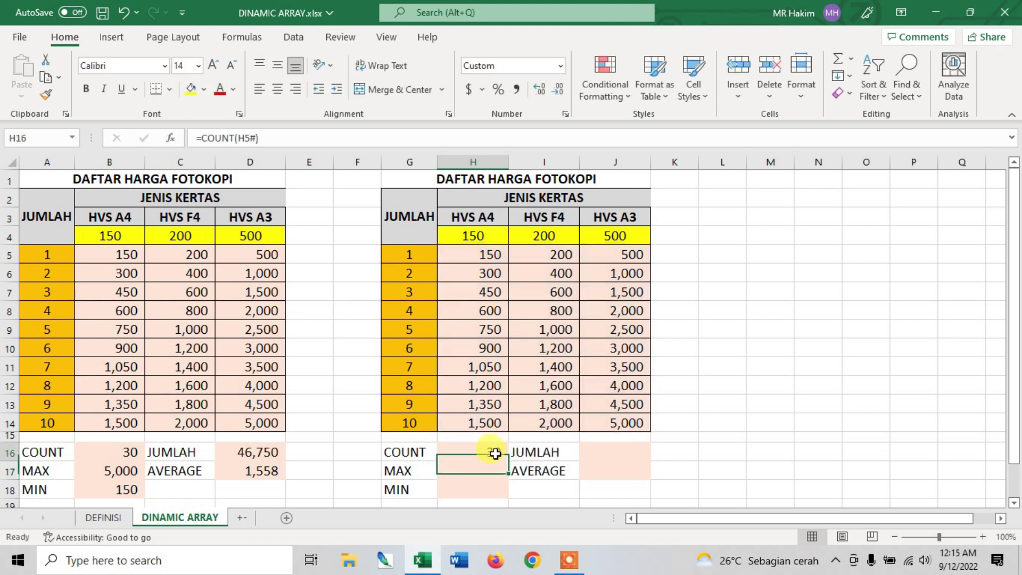
# - Glance at the DEFINISI sheet, then return to DINAMIC ARRAY and select H17
pyautogui.click(103, 517)
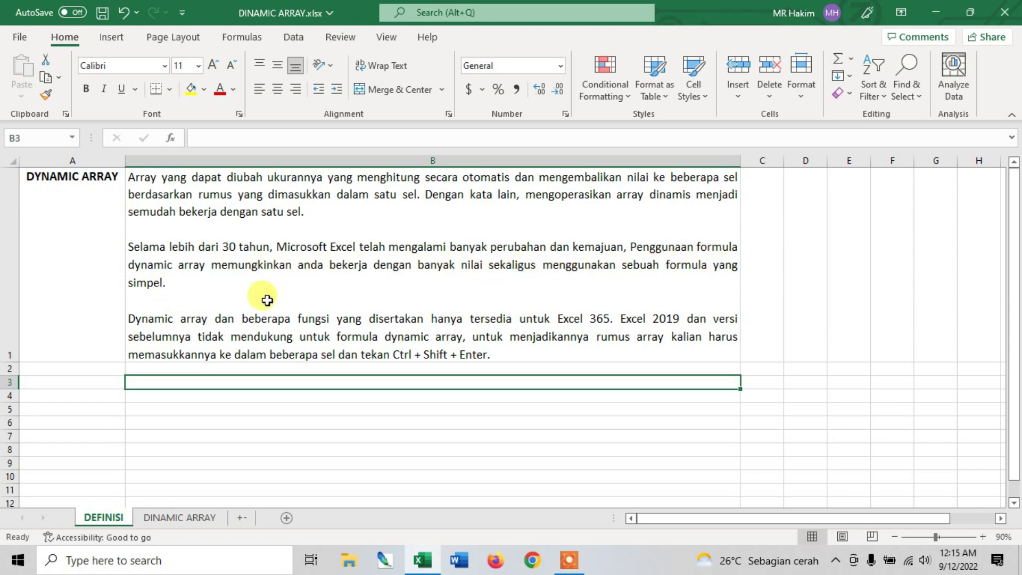
pyautogui.click(192, 517)
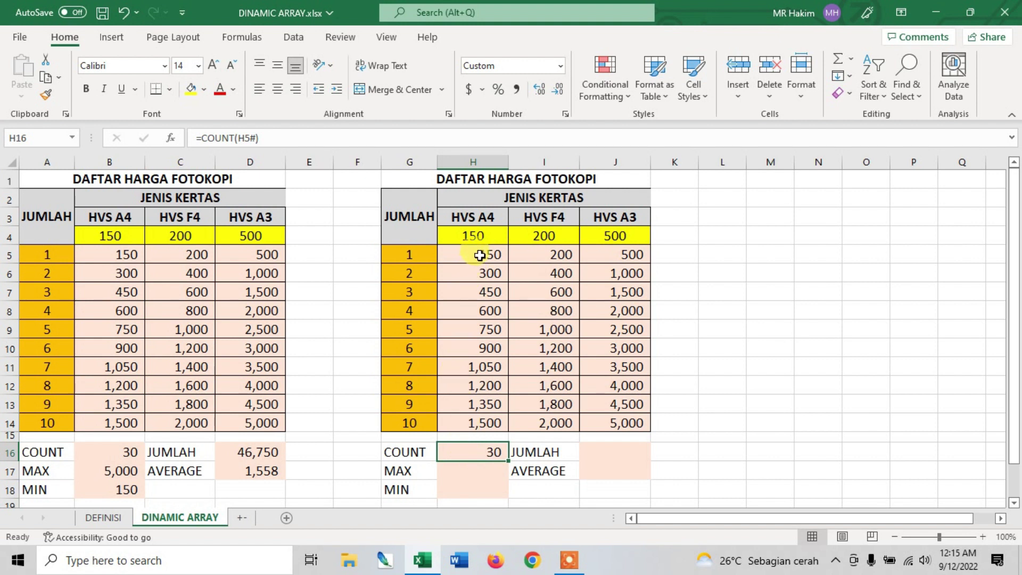
pyautogui.click(483, 470)
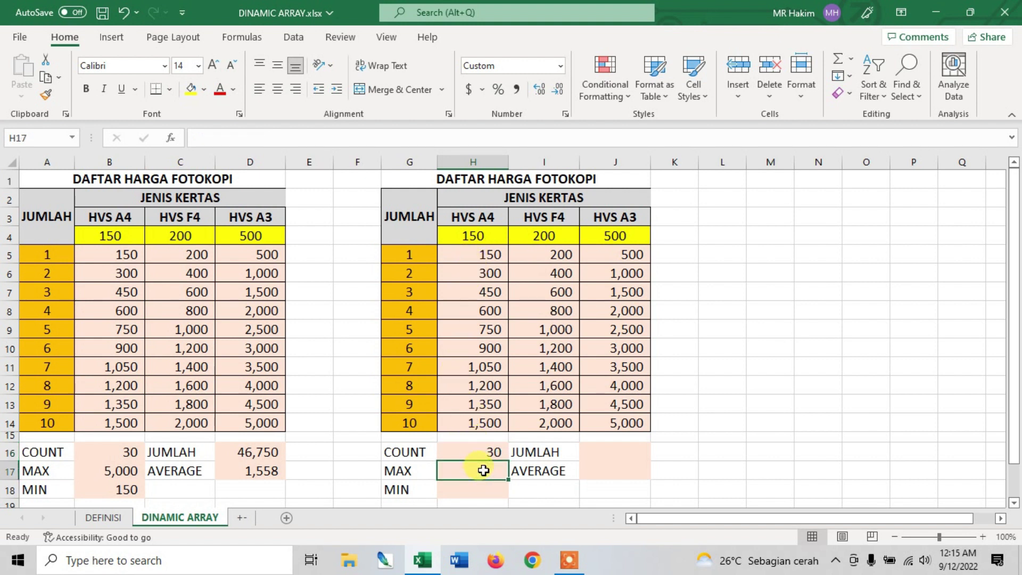
# - Enter =MAX(H5#) in H17 and =MIN(H5#) in H18, giving 5,000 and 150
pyautogui.write('=max')
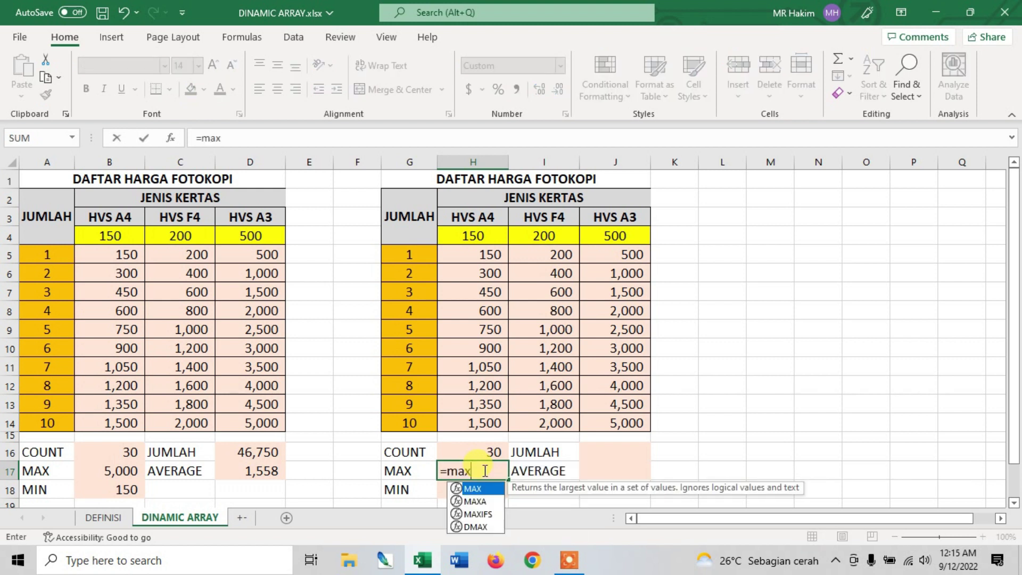
pyautogui.write('(')
pyautogui.click(479, 258)
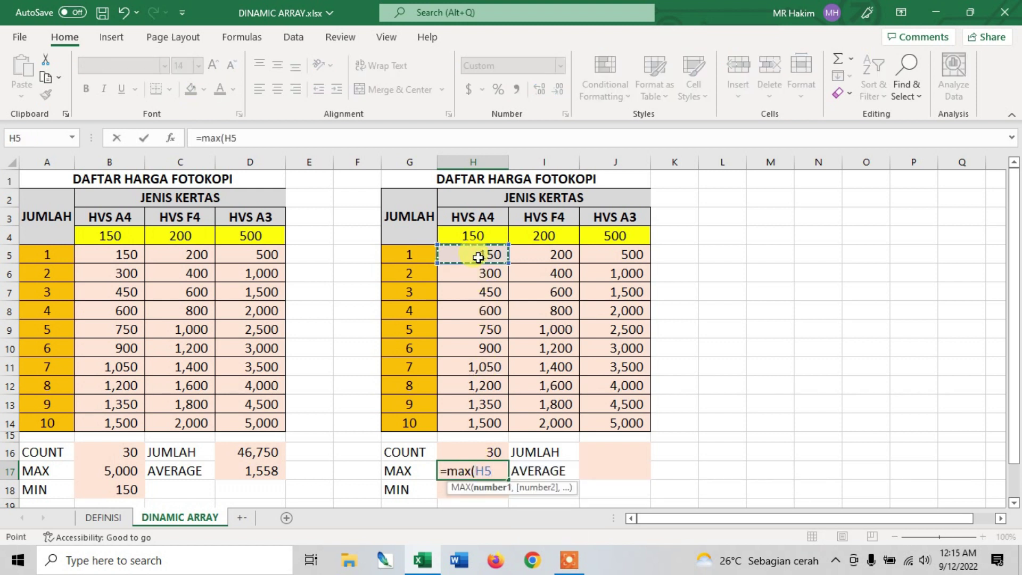
pyautogui.hotkey('ctrl', 'shift', 'Down')
pyautogui.hotkey('ctrl', 'shift', 'Right')
pyautogui.press('Return')
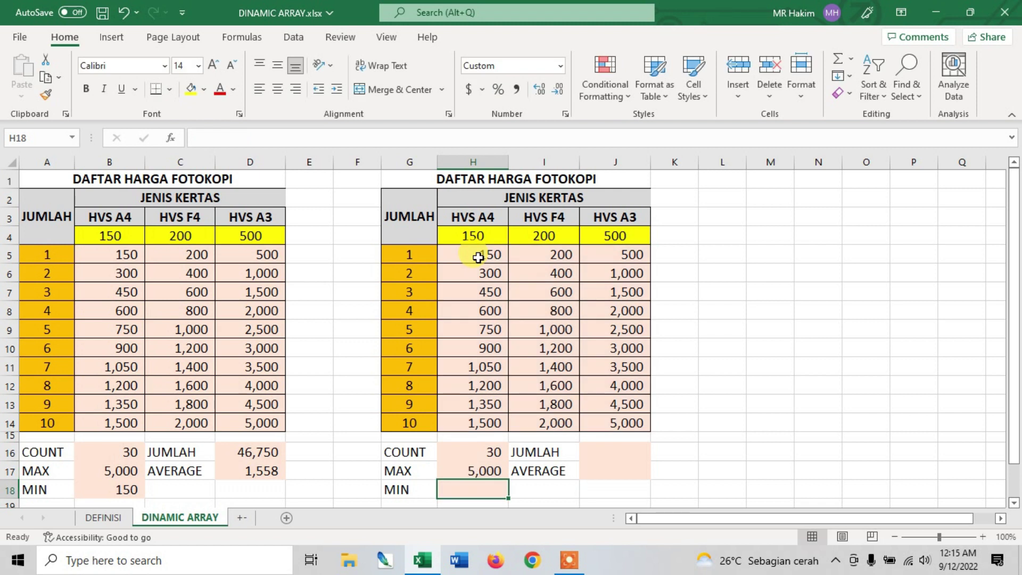
pyautogui.write('=min')
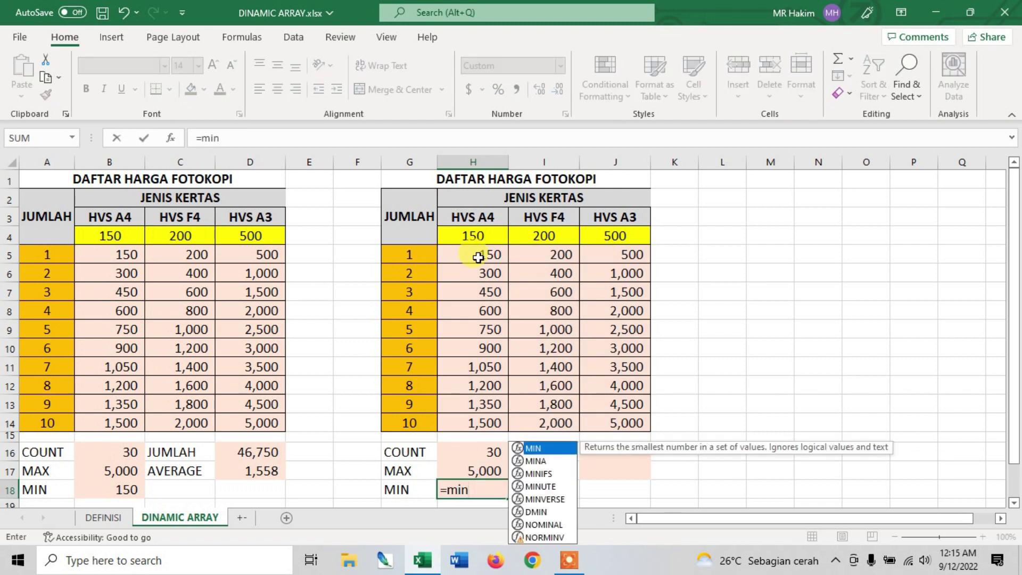
pyautogui.write('(')
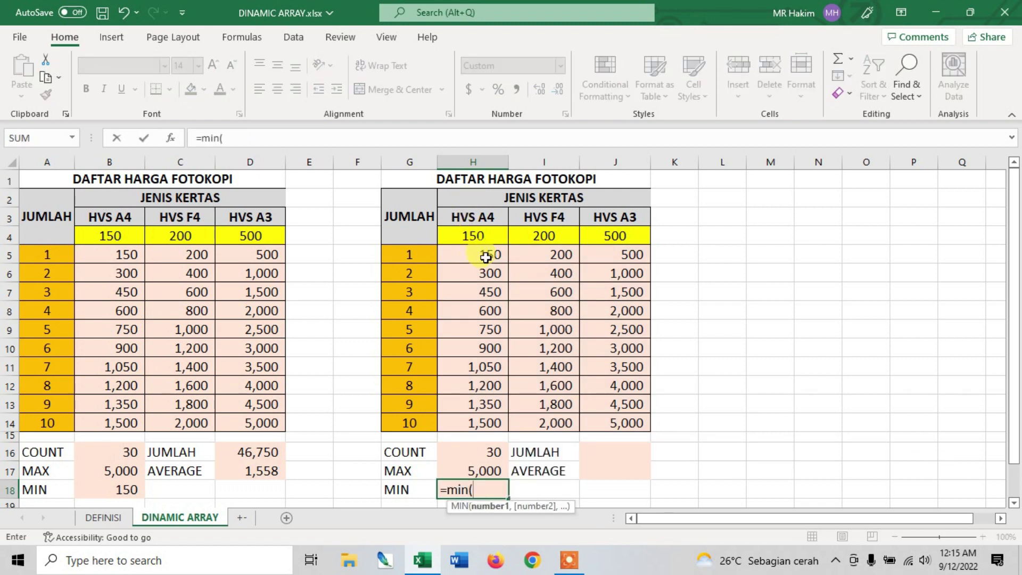
pyautogui.click(486, 258)
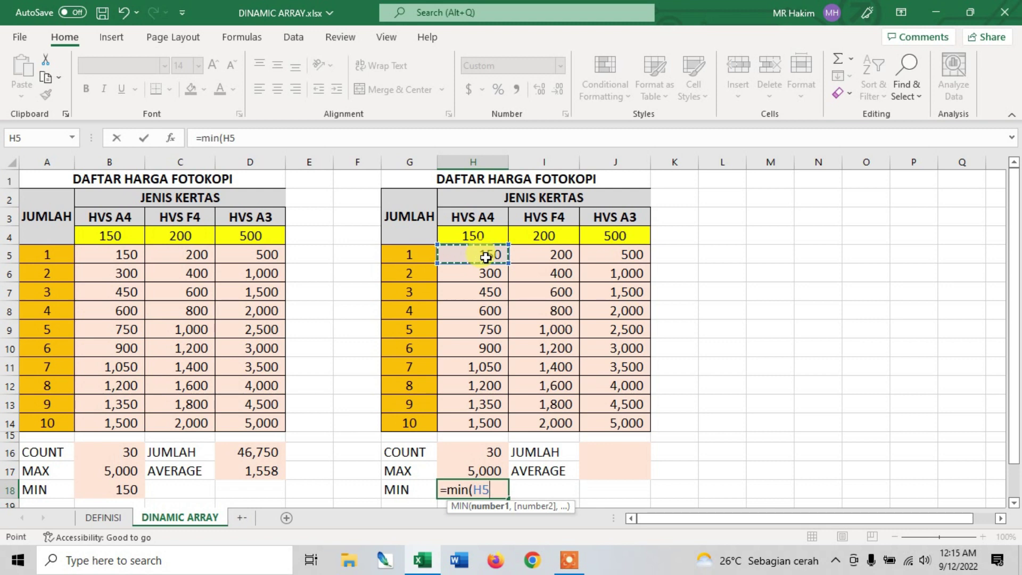
pyautogui.write(')')
pyautogui.press('Return')
pyautogui.scroll(1, 559, 299)
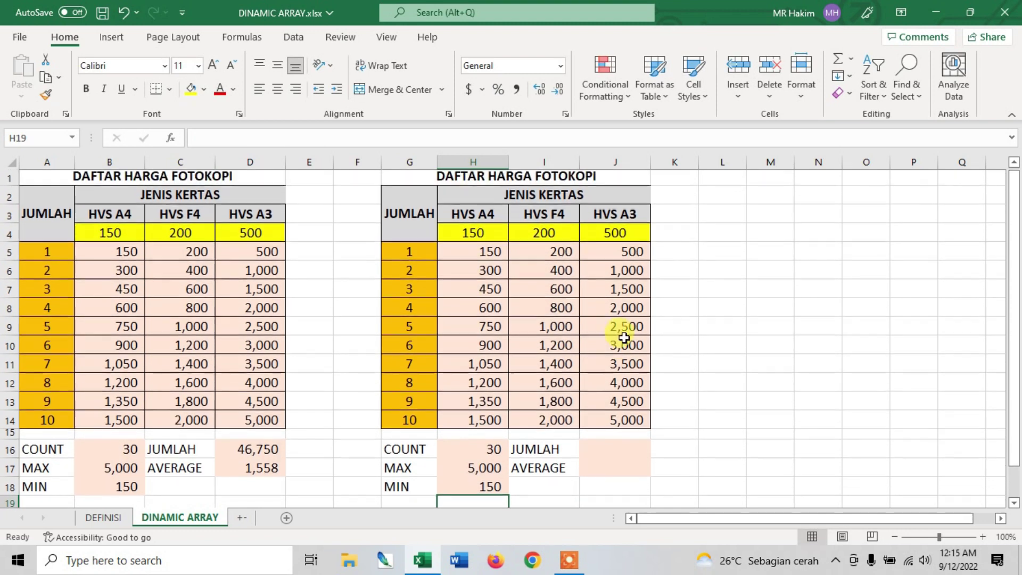
# - Enter =SUM(H5#) in J16, totalling 46,750
pyautogui.click(607, 451)
pyautogui.write('=su')
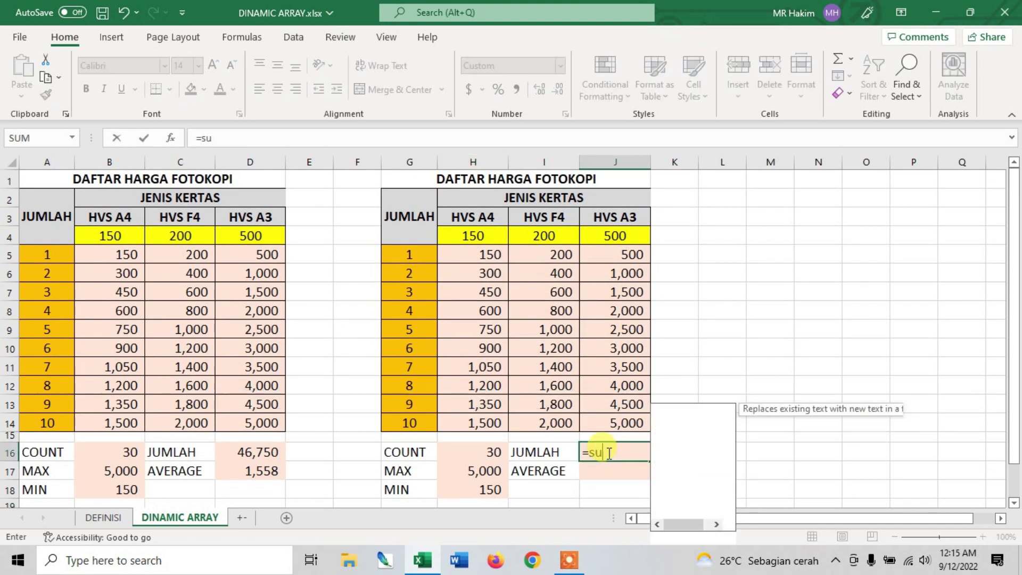
pyautogui.write('m(')
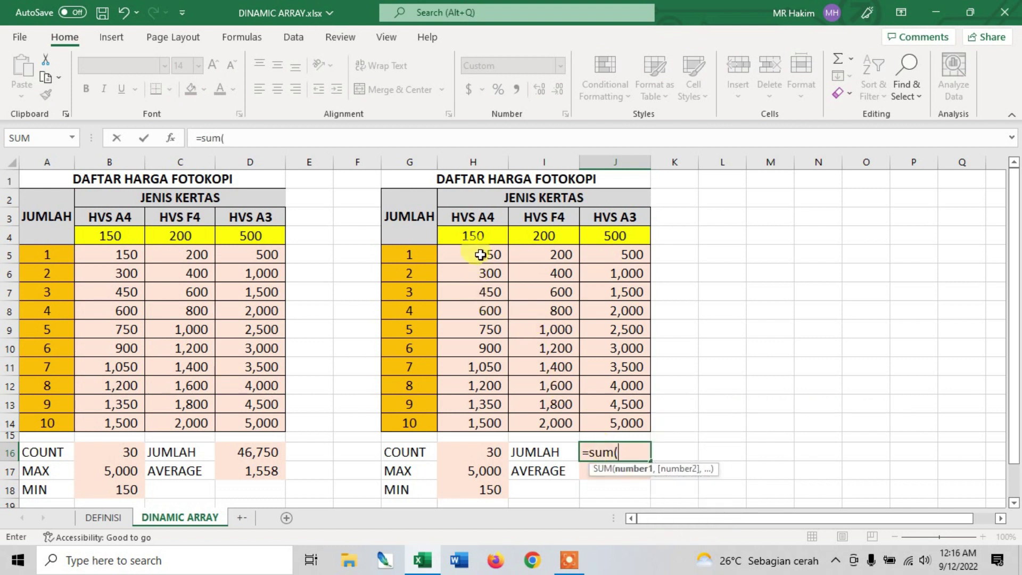
pyautogui.click(481, 255)
pyautogui.hotkey('ctrl', 'shift', 'Down')
pyautogui.hotkey('ctrl', 'shift', 'Right')
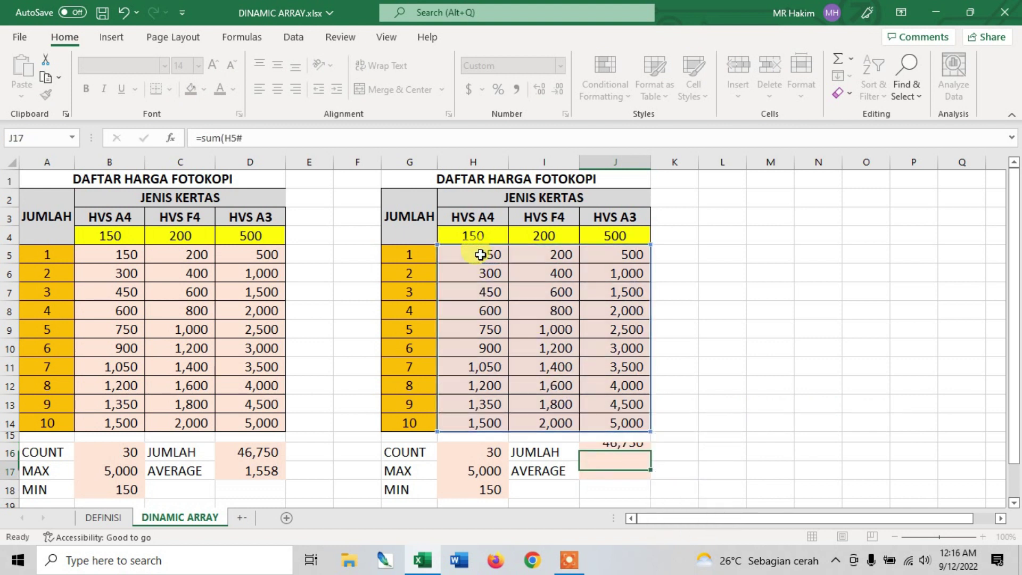
pyautogui.press('Return')
# - Enter =AVERAGE(H5#) in J17, showing 1,558
pyautogui.write('=')
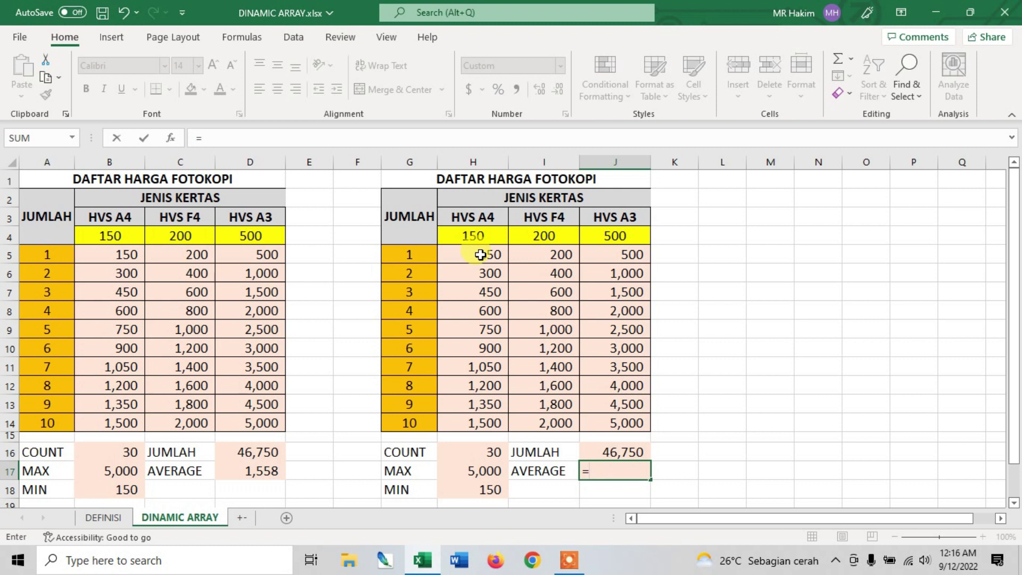
pyautogui.write('avera')
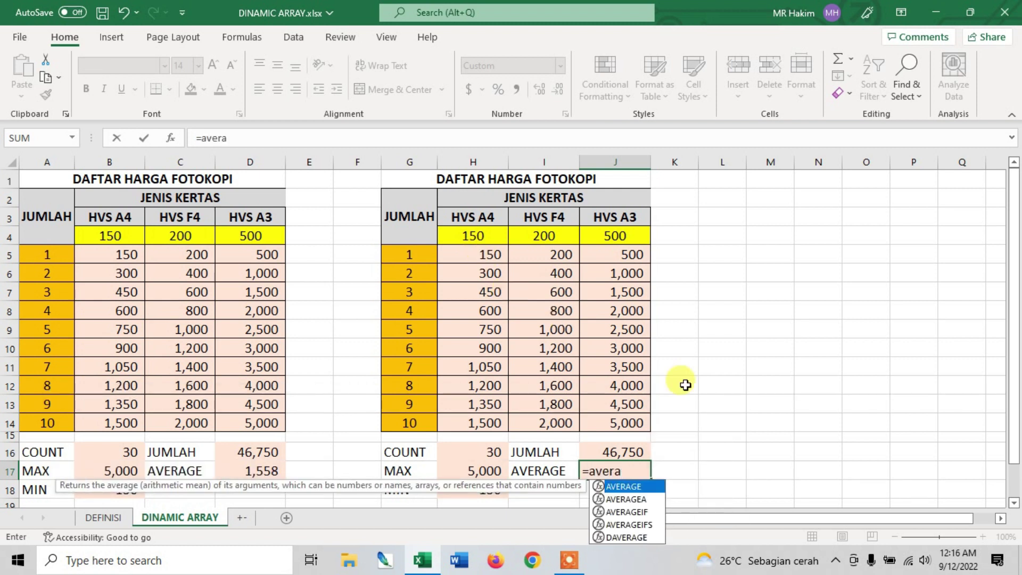
pyautogui.doubleClick(649, 488)
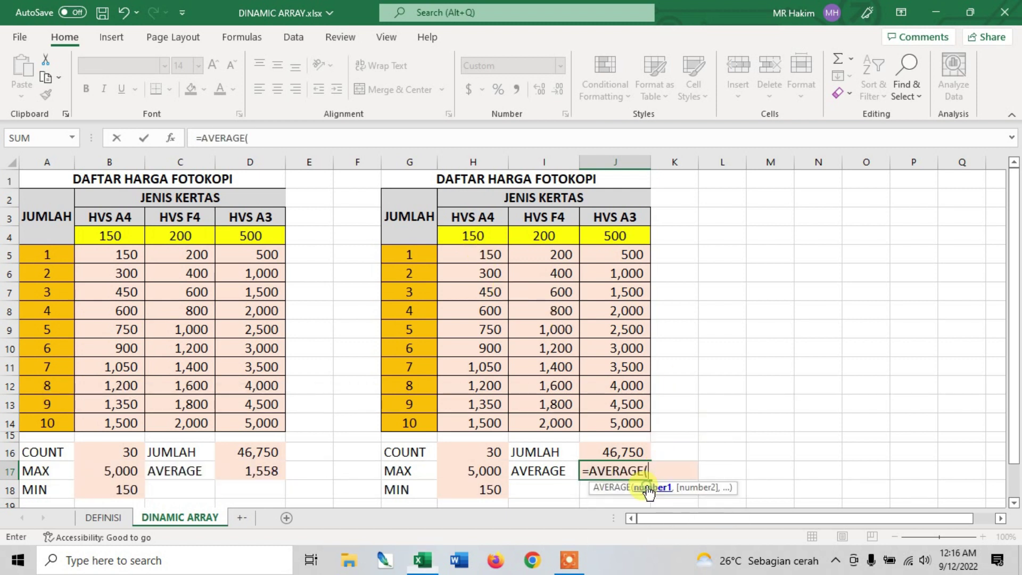
pyautogui.click(494, 255)
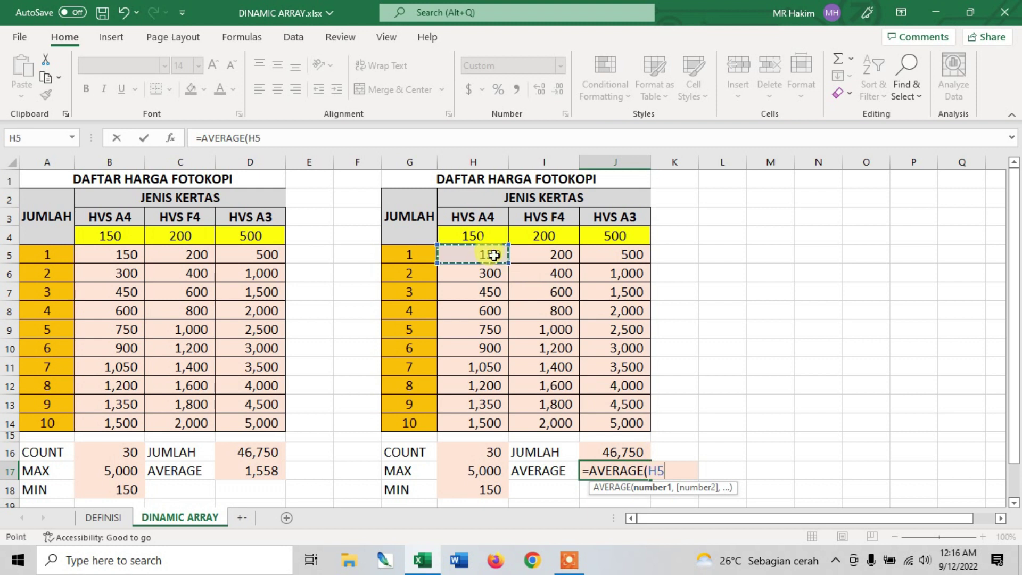
pyautogui.hotkey('ctrl', 'shift', 'Down')
pyautogui.hotkey('ctrl', 'shift', 'Right')
pyautogui.write(')')
pyautogui.press('Return')
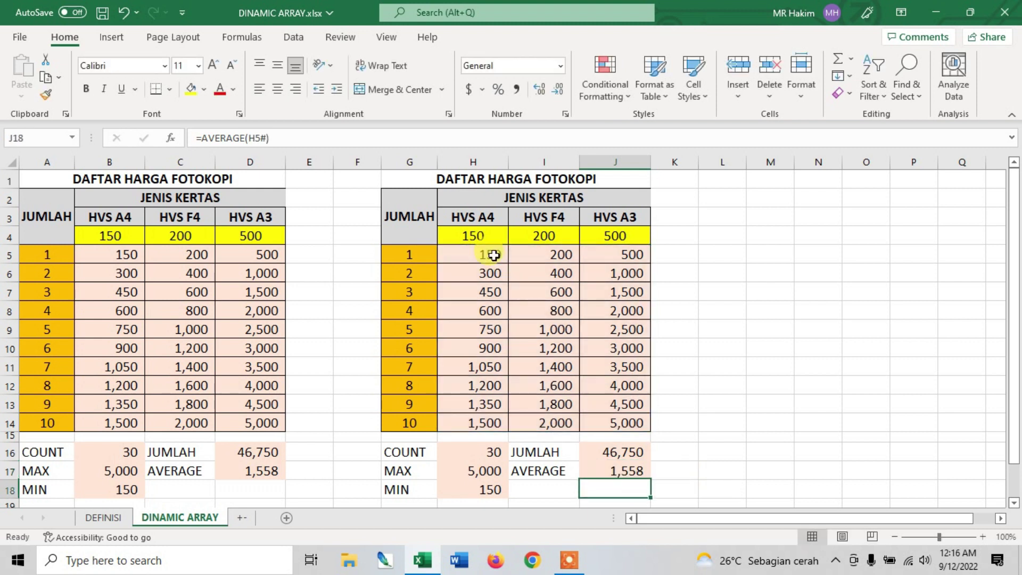
pyautogui.click(97, 449)
pyautogui.click(123, 470)
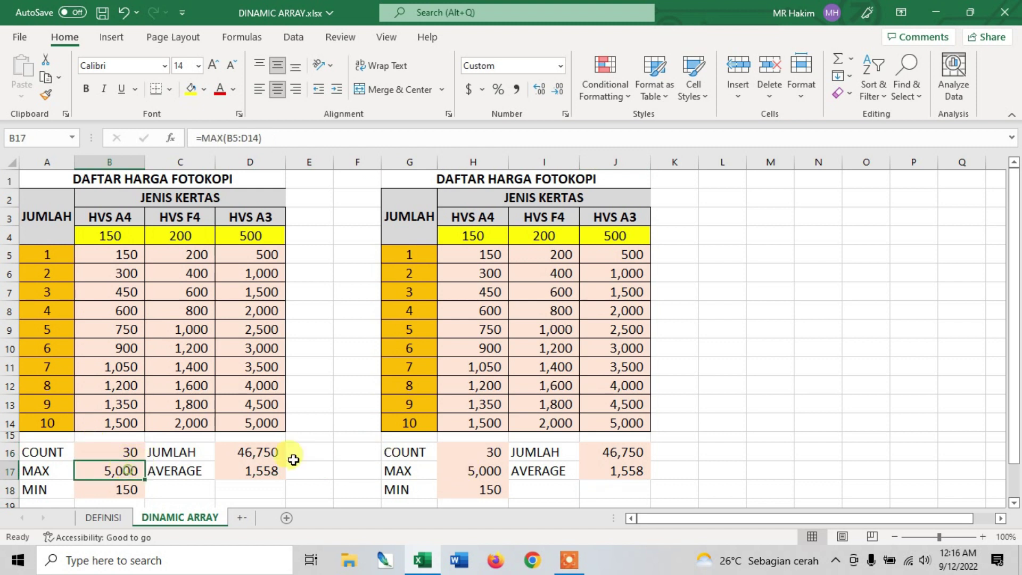
pyautogui.click(474, 468)
pyautogui.click(129, 492)
pyautogui.click(471, 488)
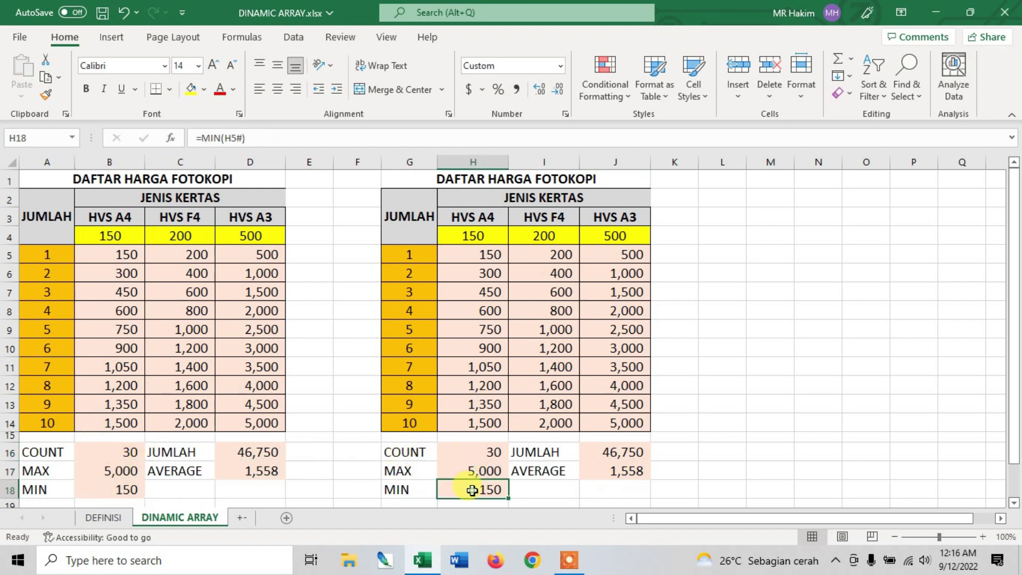
pyautogui.click(268, 450)
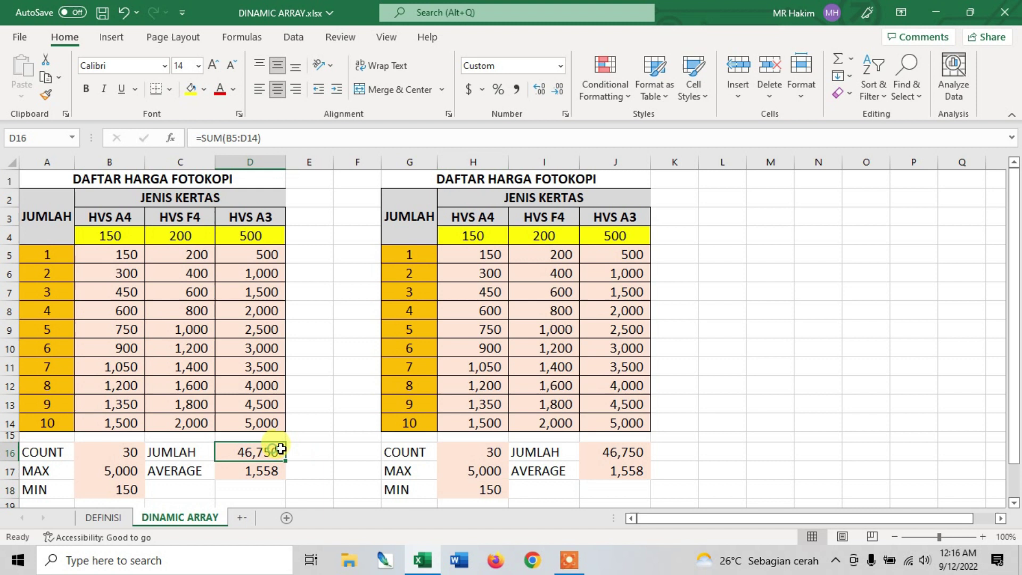
pyautogui.click(612, 450)
pyautogui.click(263, 470)
pyautogui.click(626, 473)
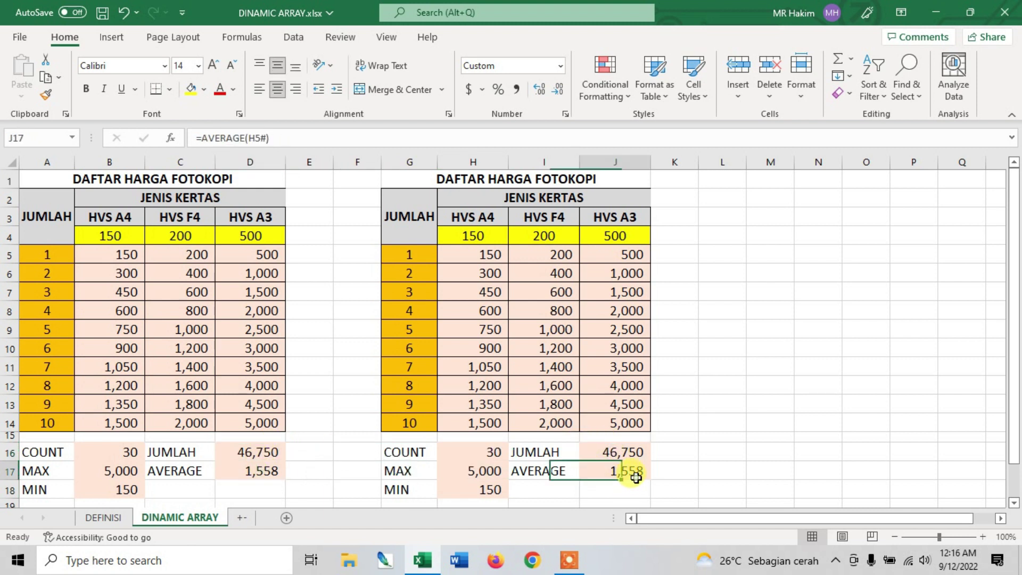
pyautogui.click(712, 383)
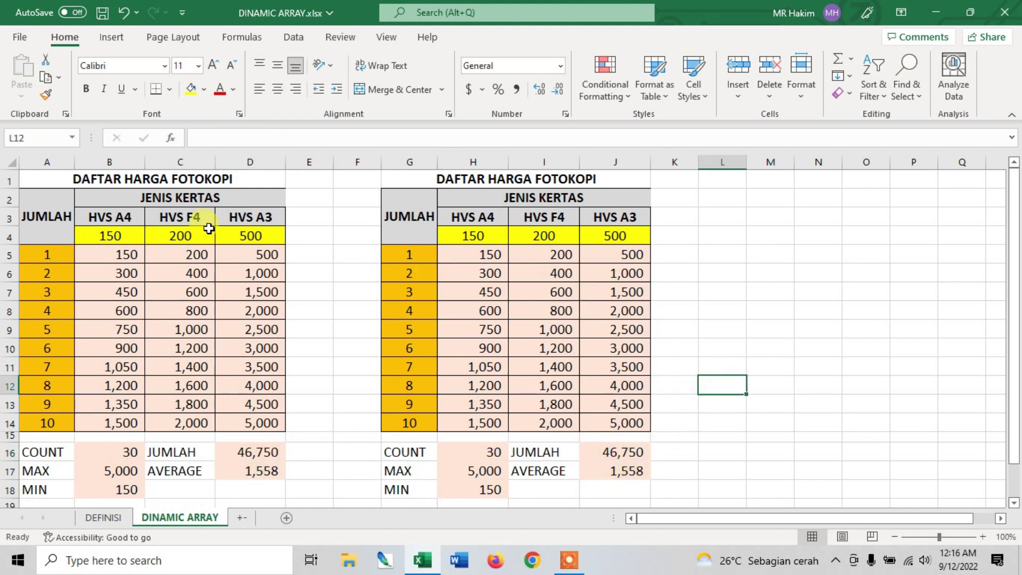